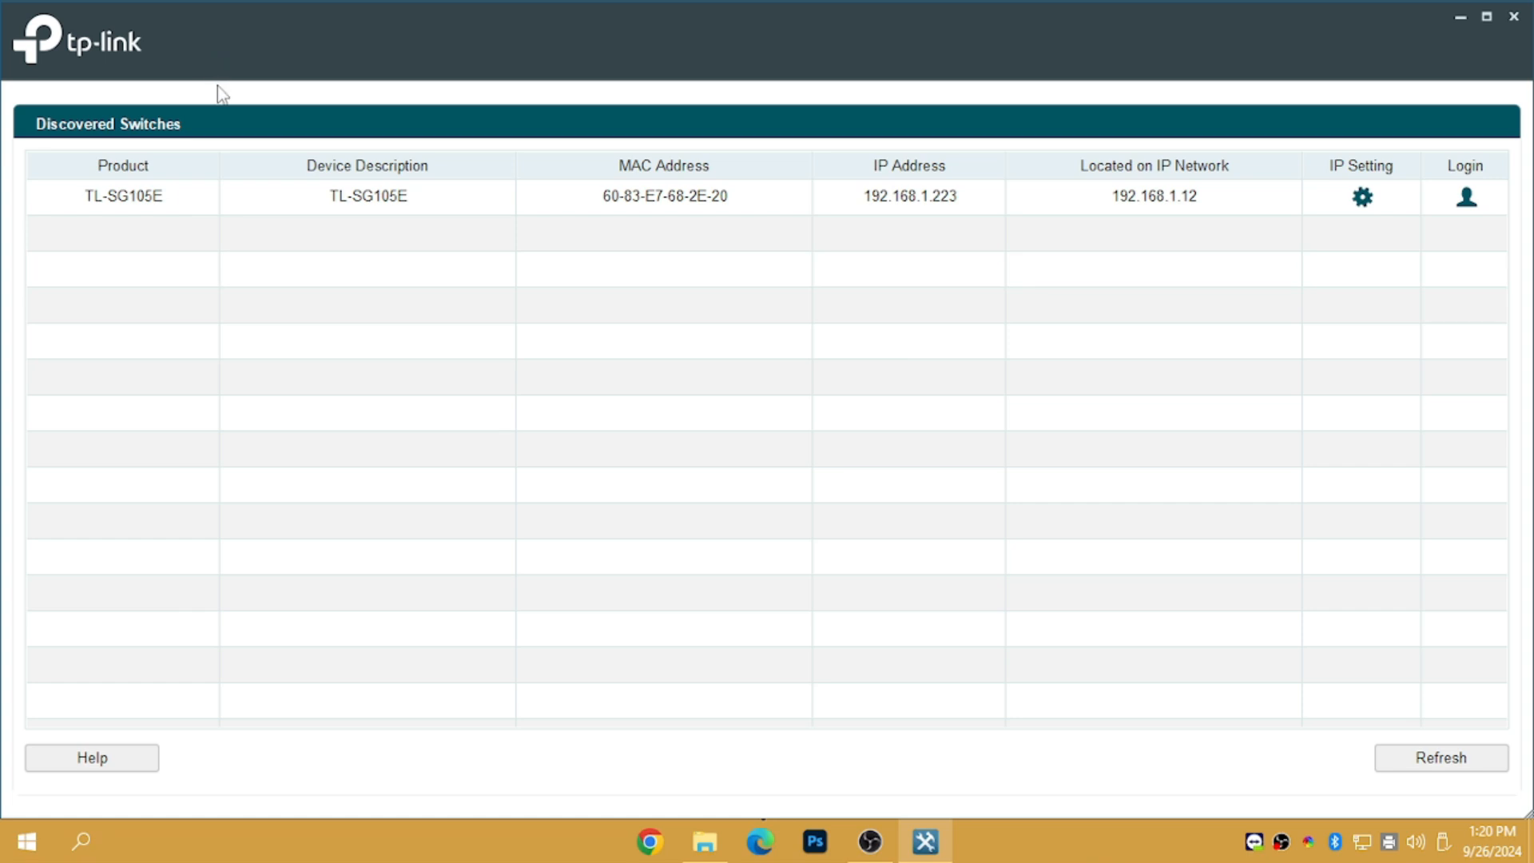
Select the TL-SG105E, then open Chrome with a profile and search 'easy smart configuration utility'
click(372, 203)
mouse_move(925, 840)
click(651, 841)
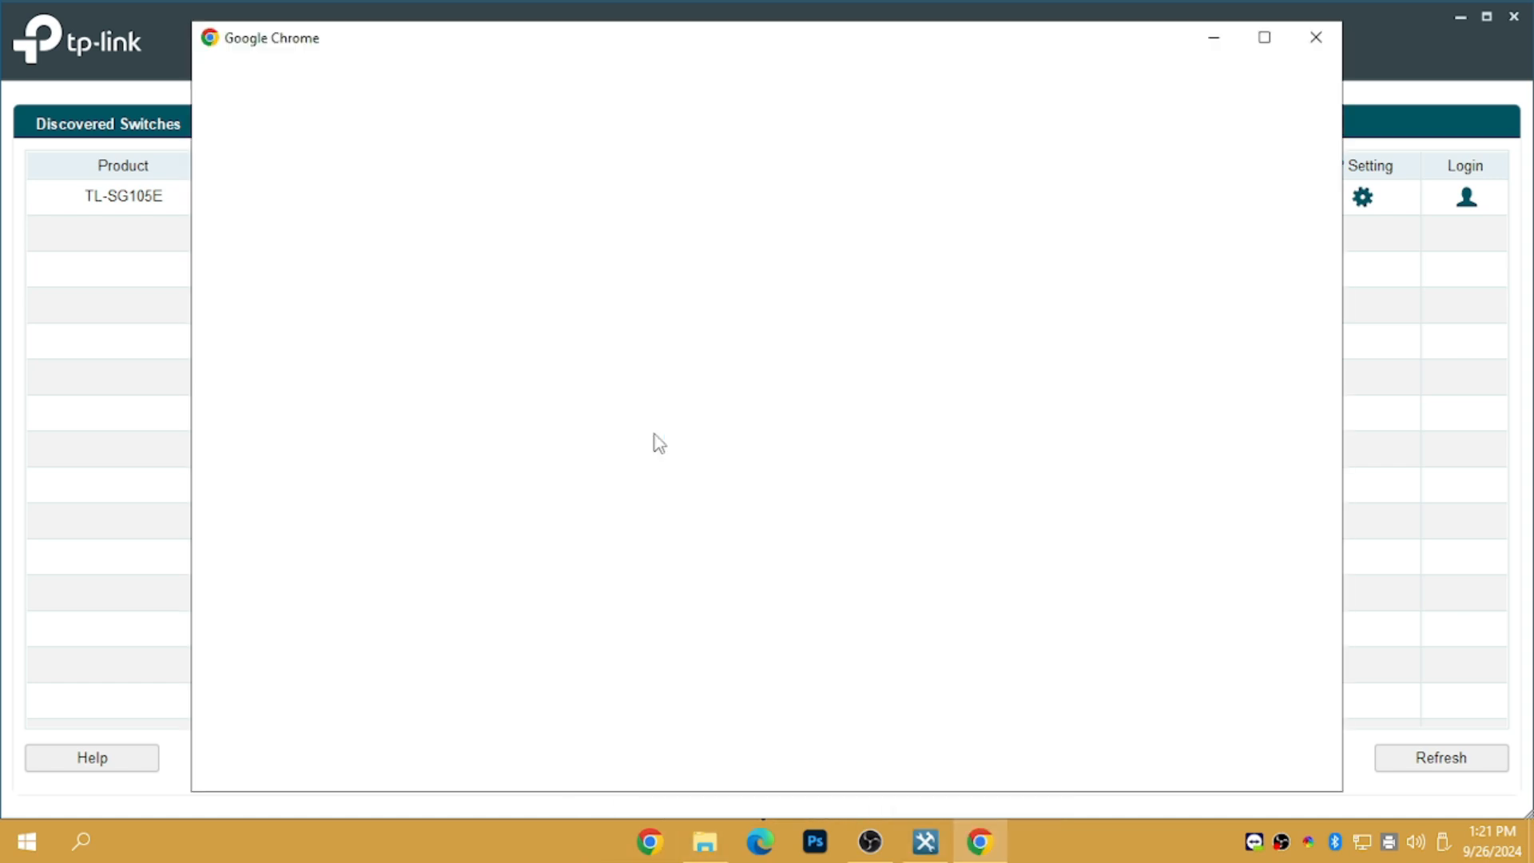
click(1264, 37)
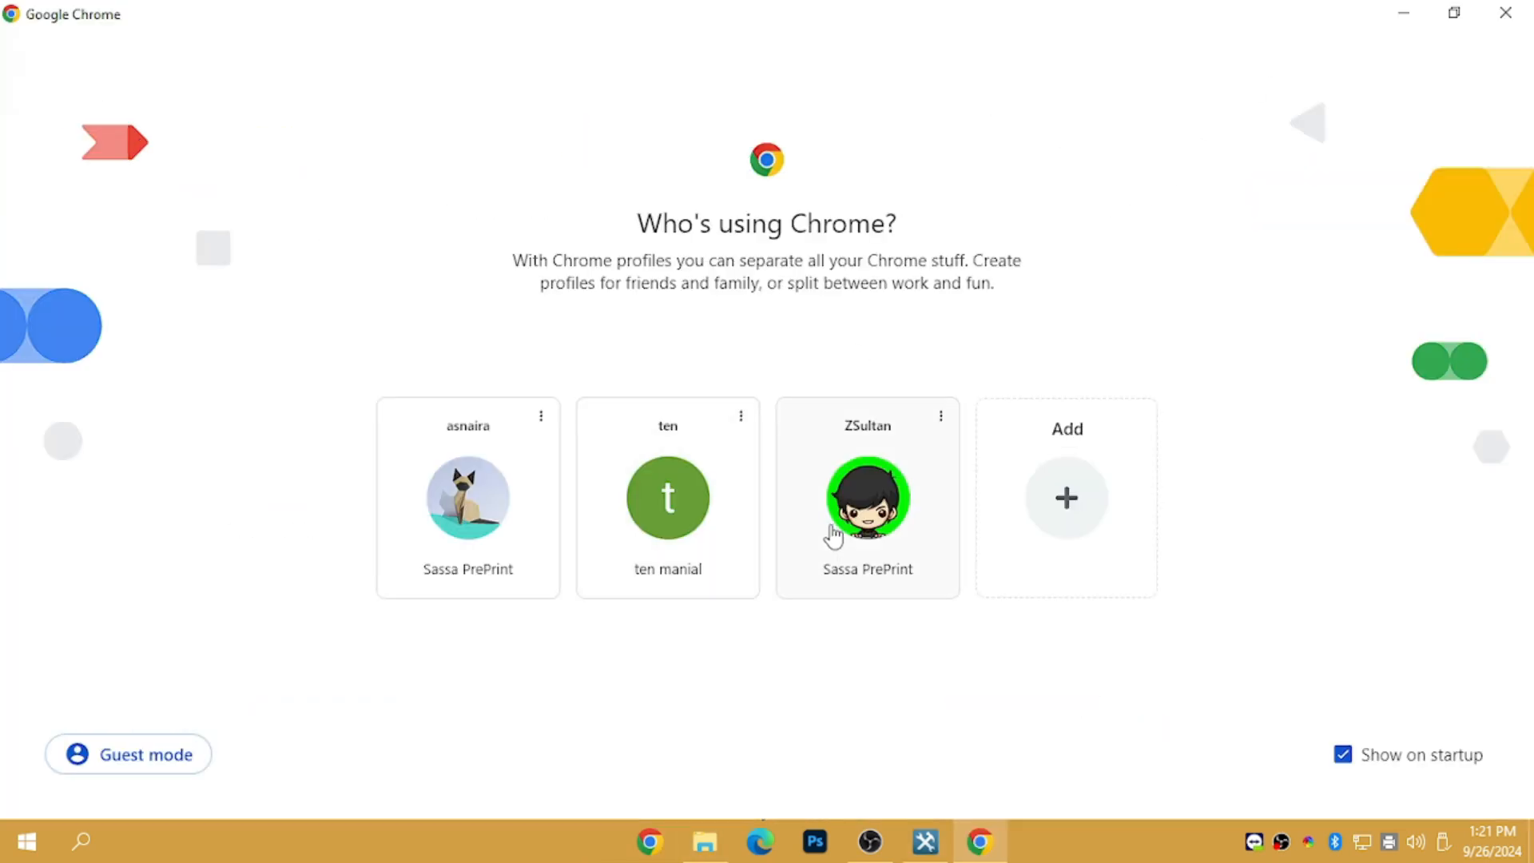
click(832, 538)
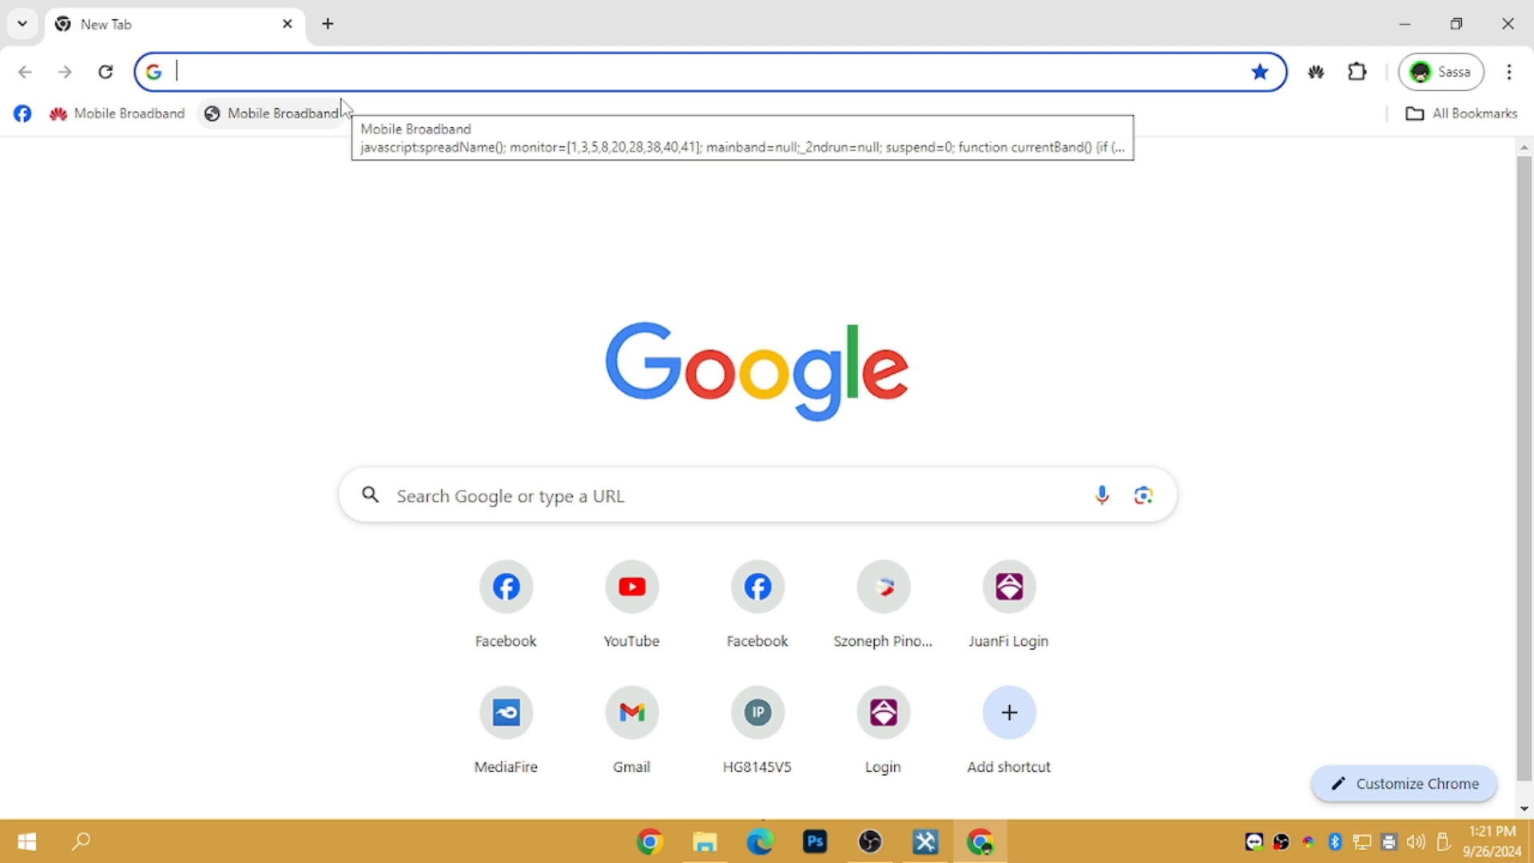
text(E)
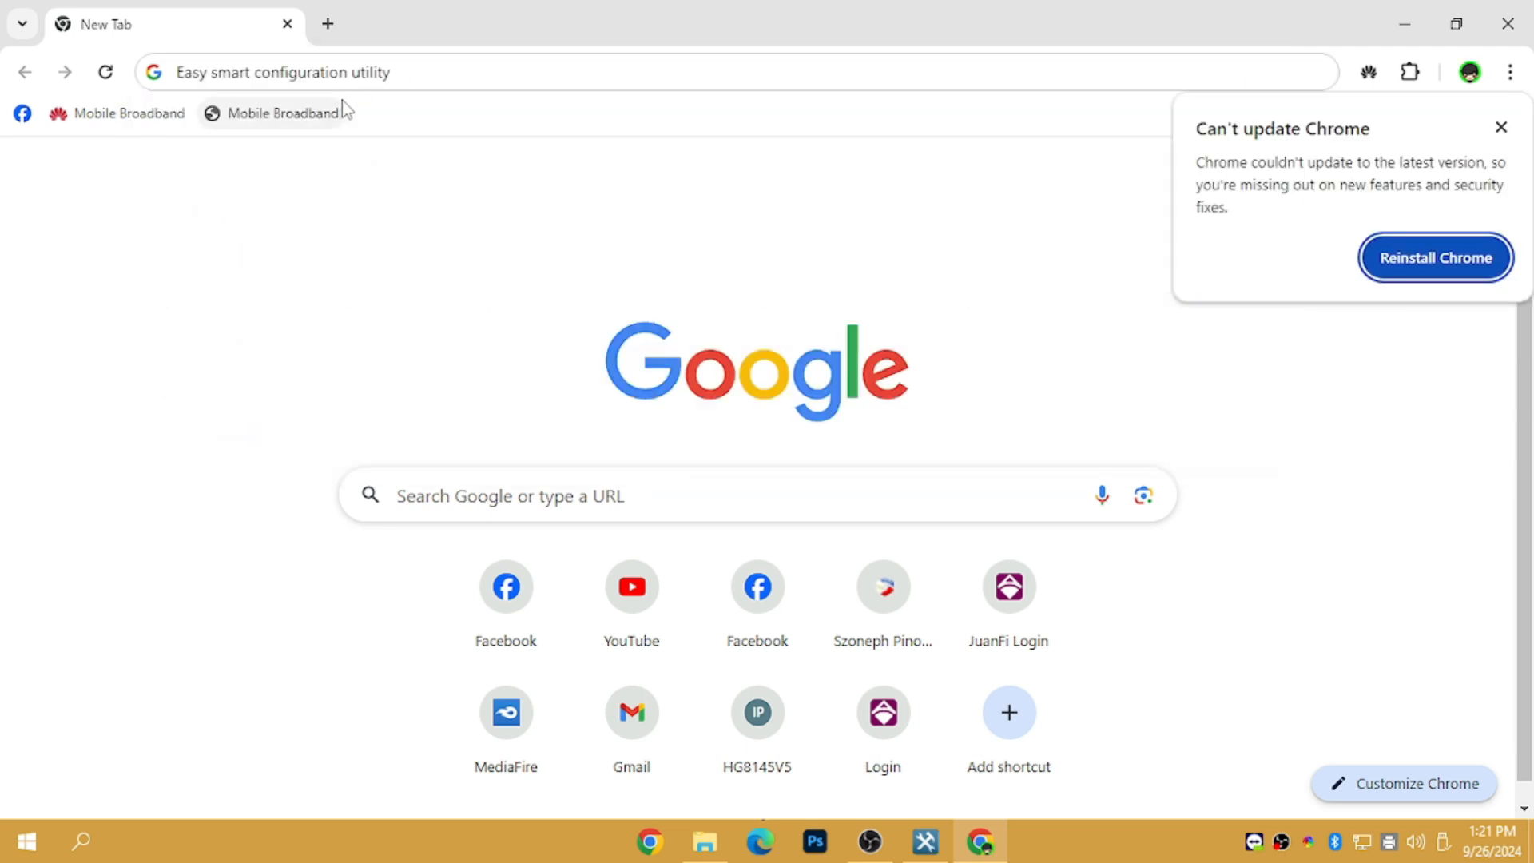
click(429, 67)
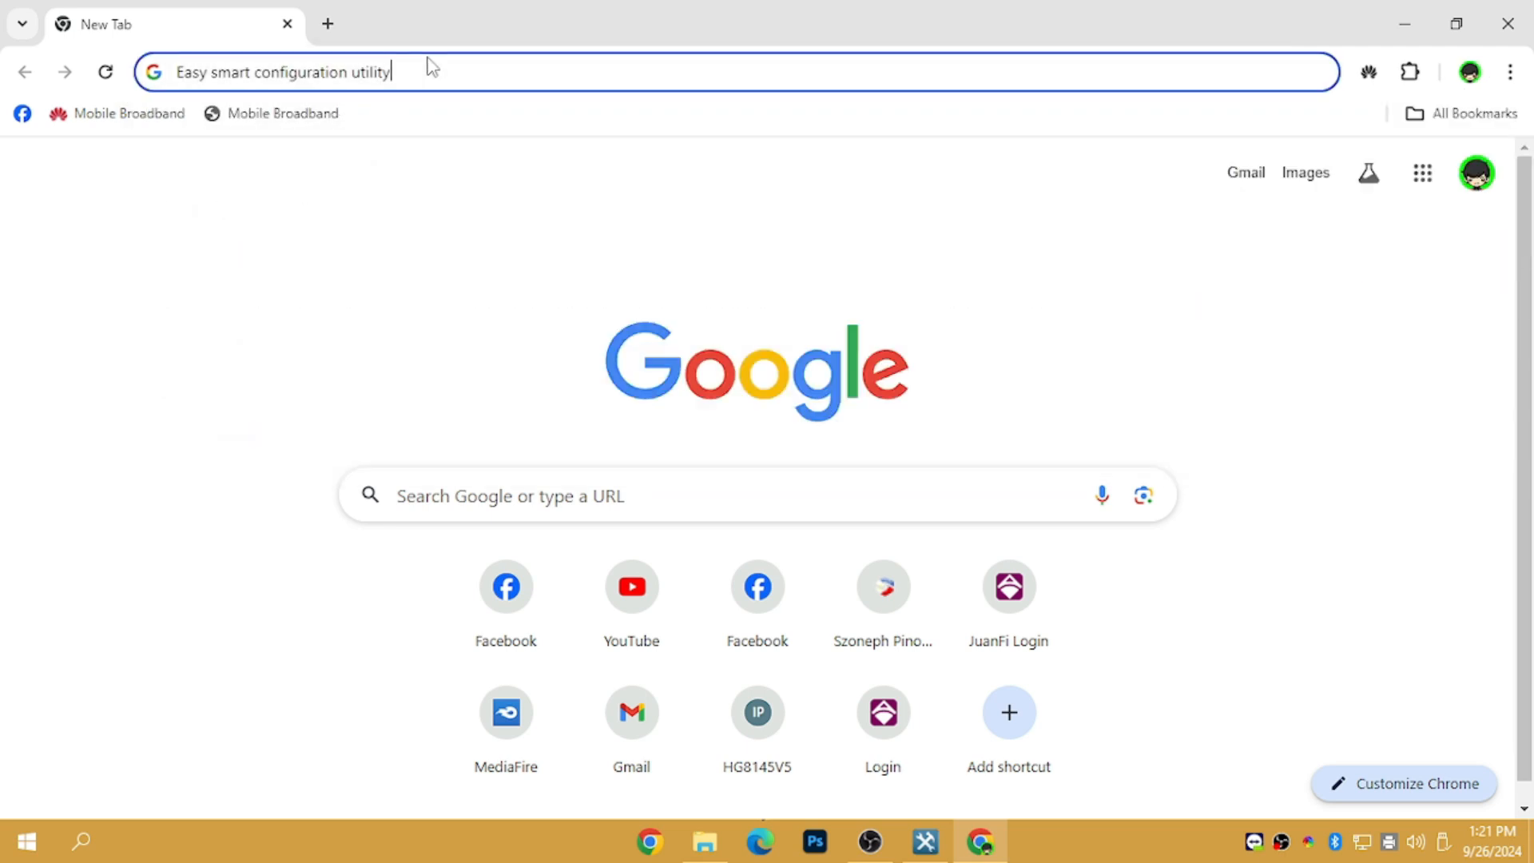
key(Return)
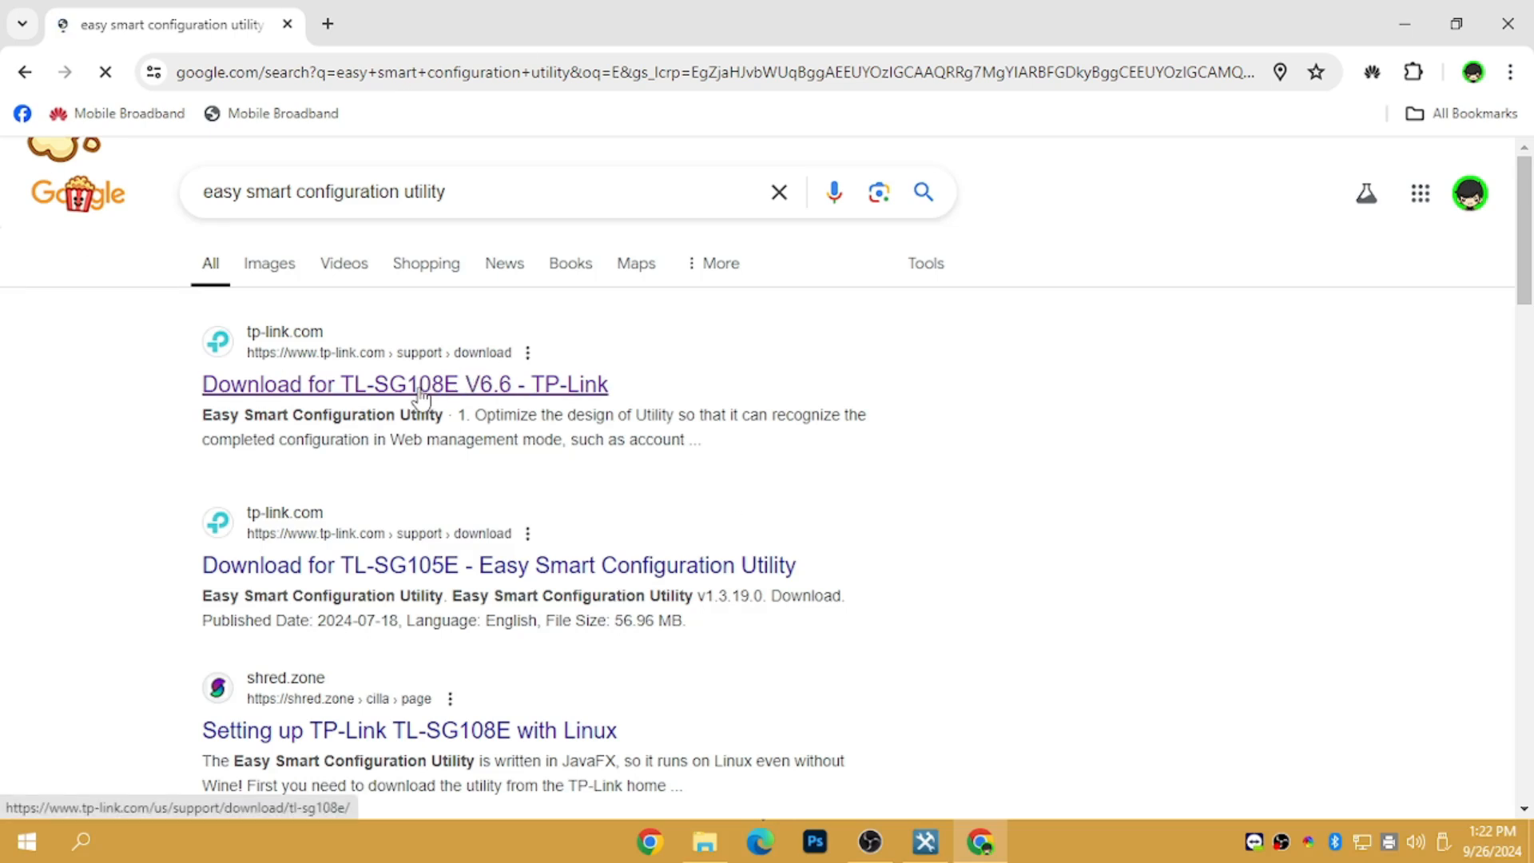
Open TP-Link's utility download page and confirm the v1.3.19.0 zip in Chrome's downloads, then return to the utility
click(524, 384)
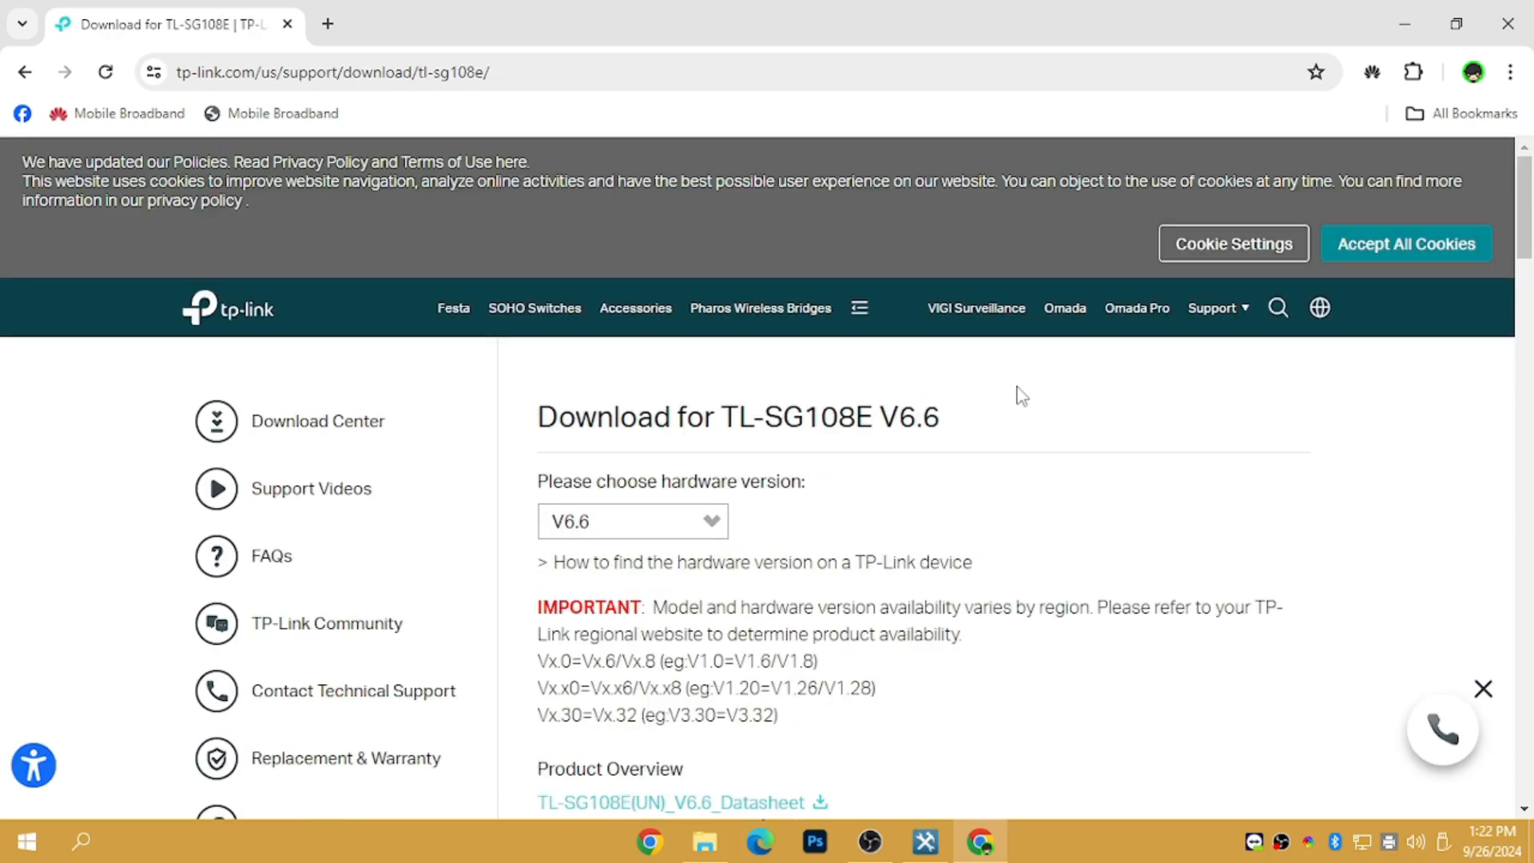
drag(1528, 215, 1529, 337)
drag(558, 448, 881, 444)
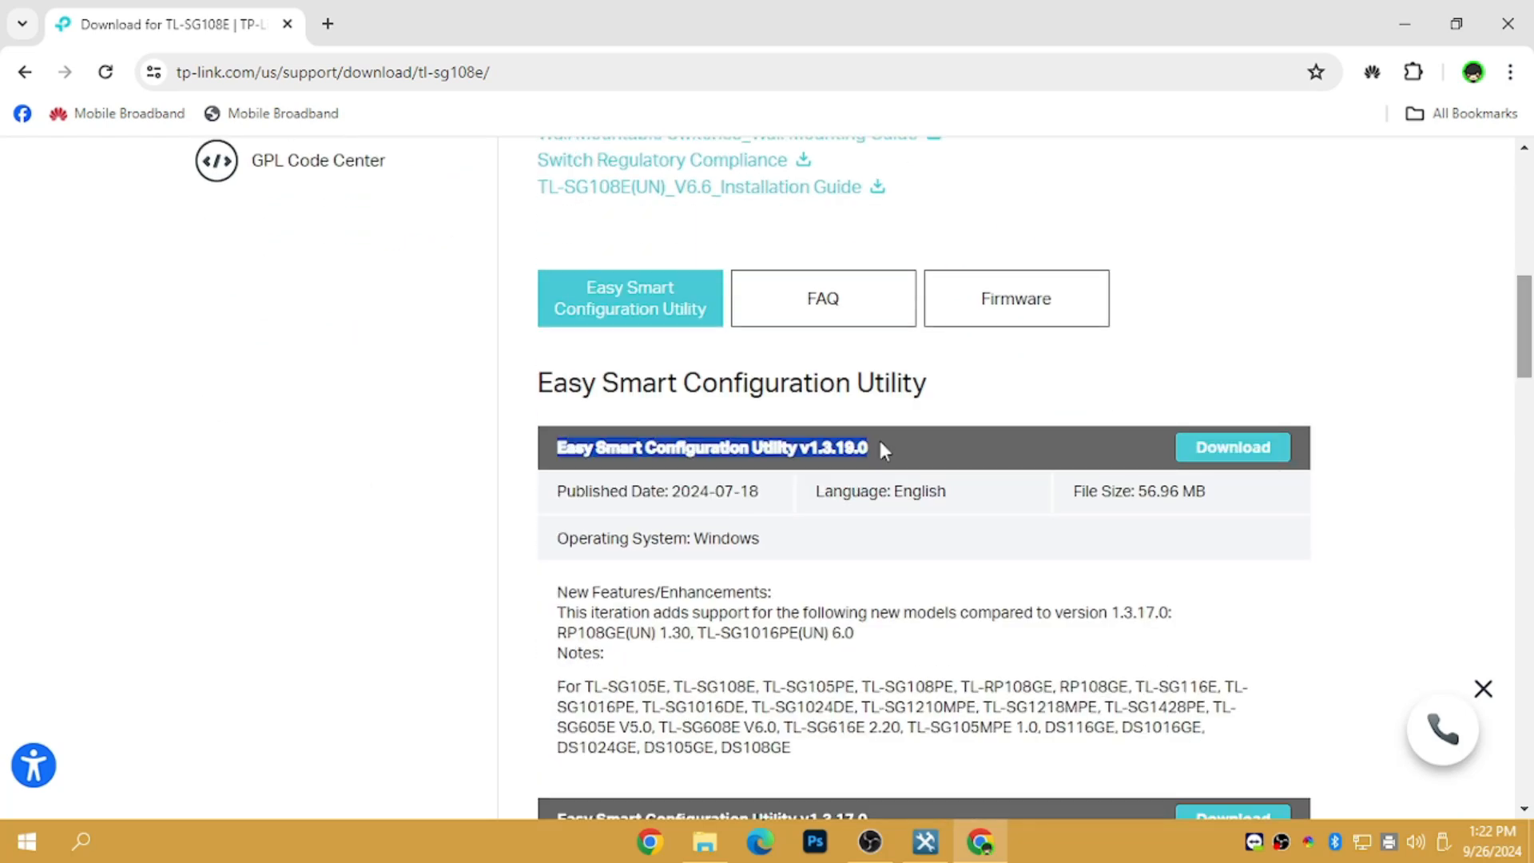
click(878, 439)
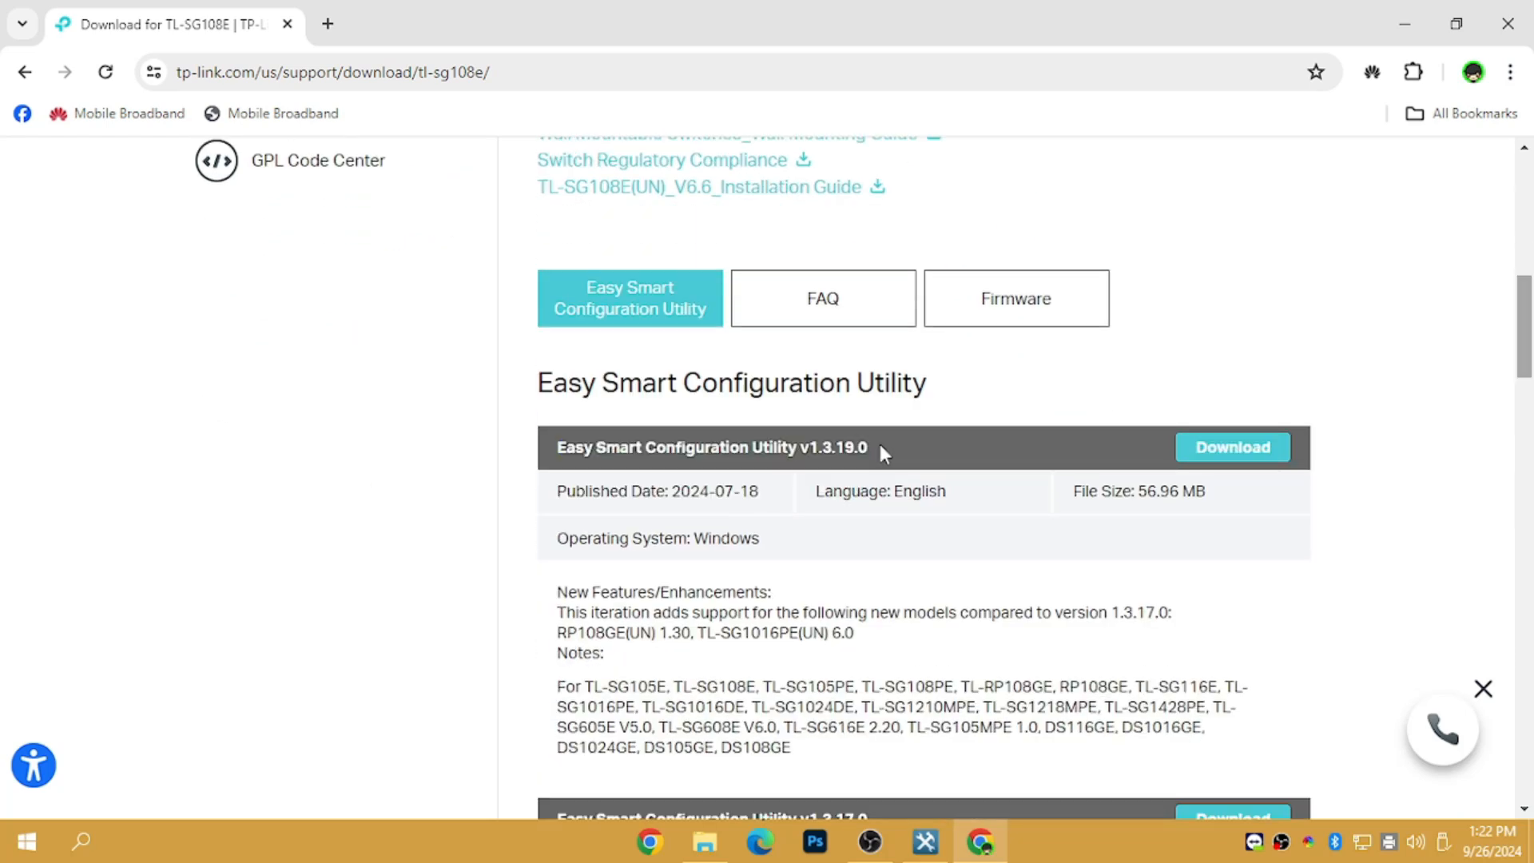
click(1509, 71)
key(Escape)
key(ctrl+j)
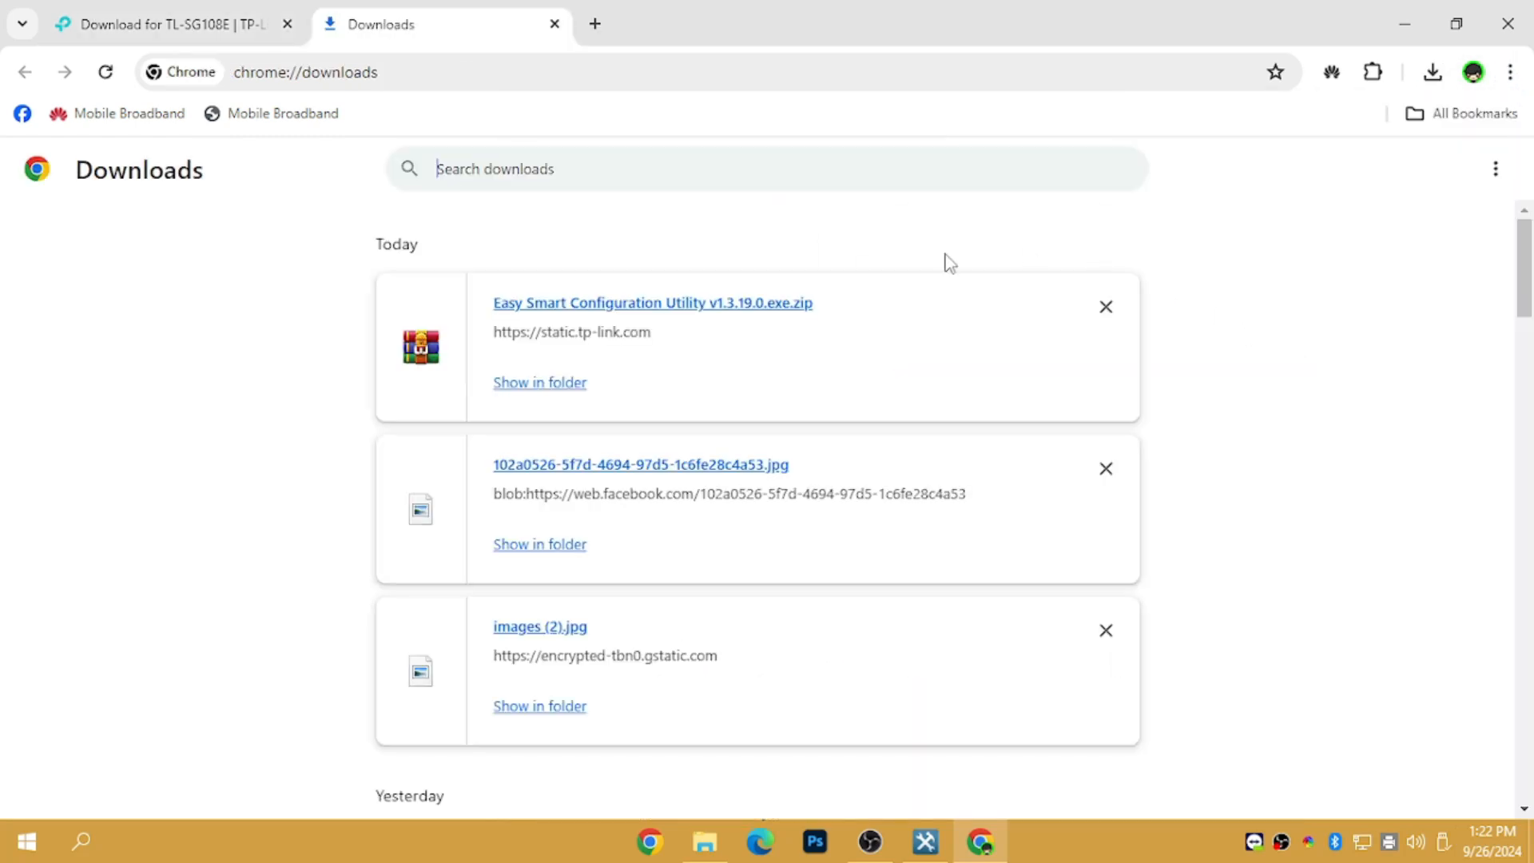
click(554, 24)
click(923, 813)
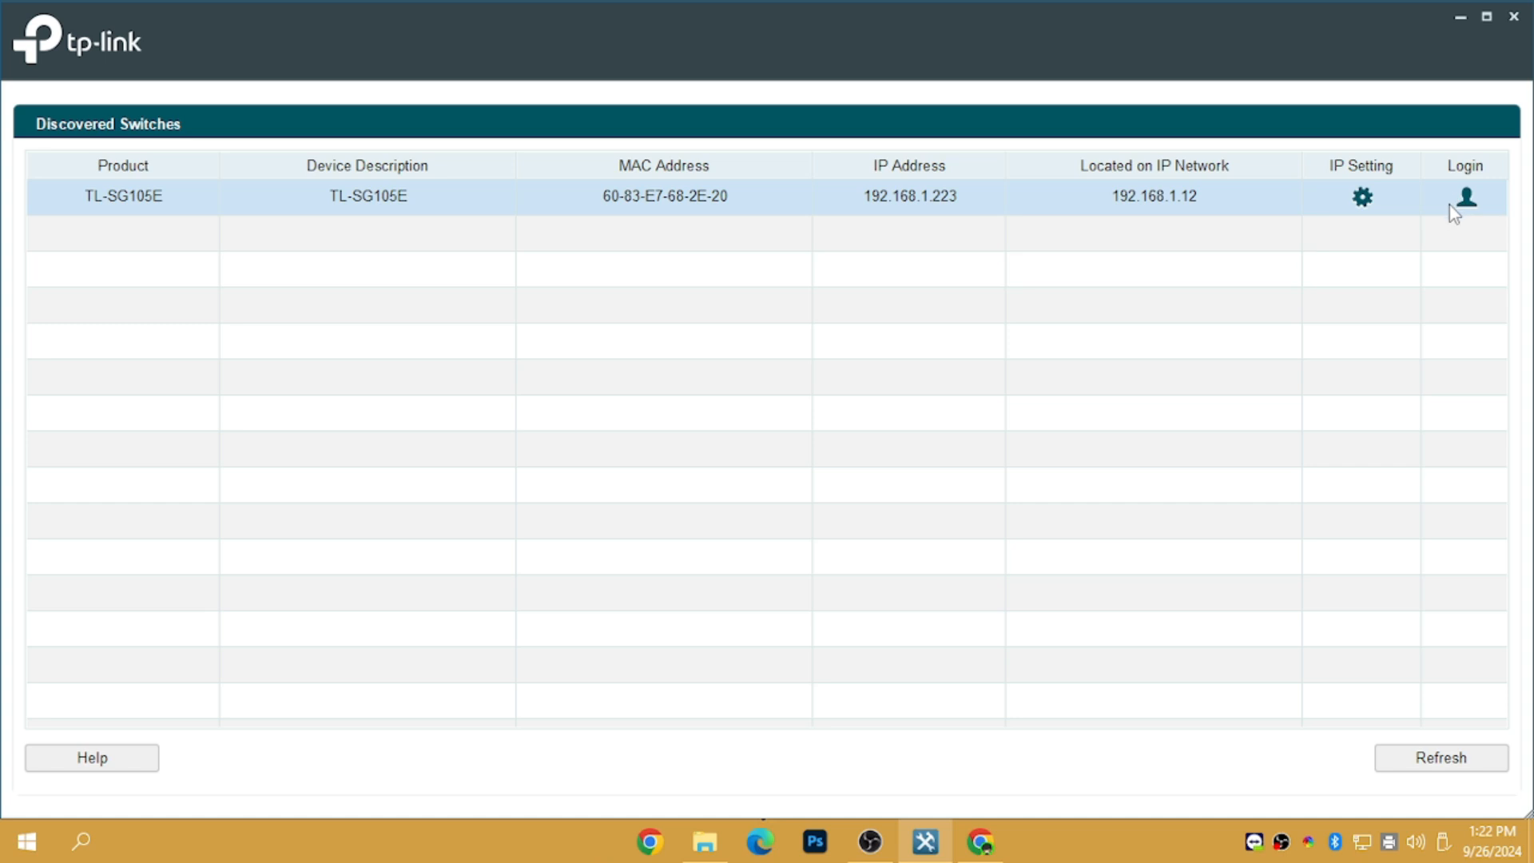
Select the TL-SG105E at 192.168.1.223 in the Discovered Switches list
click(1204, 199)
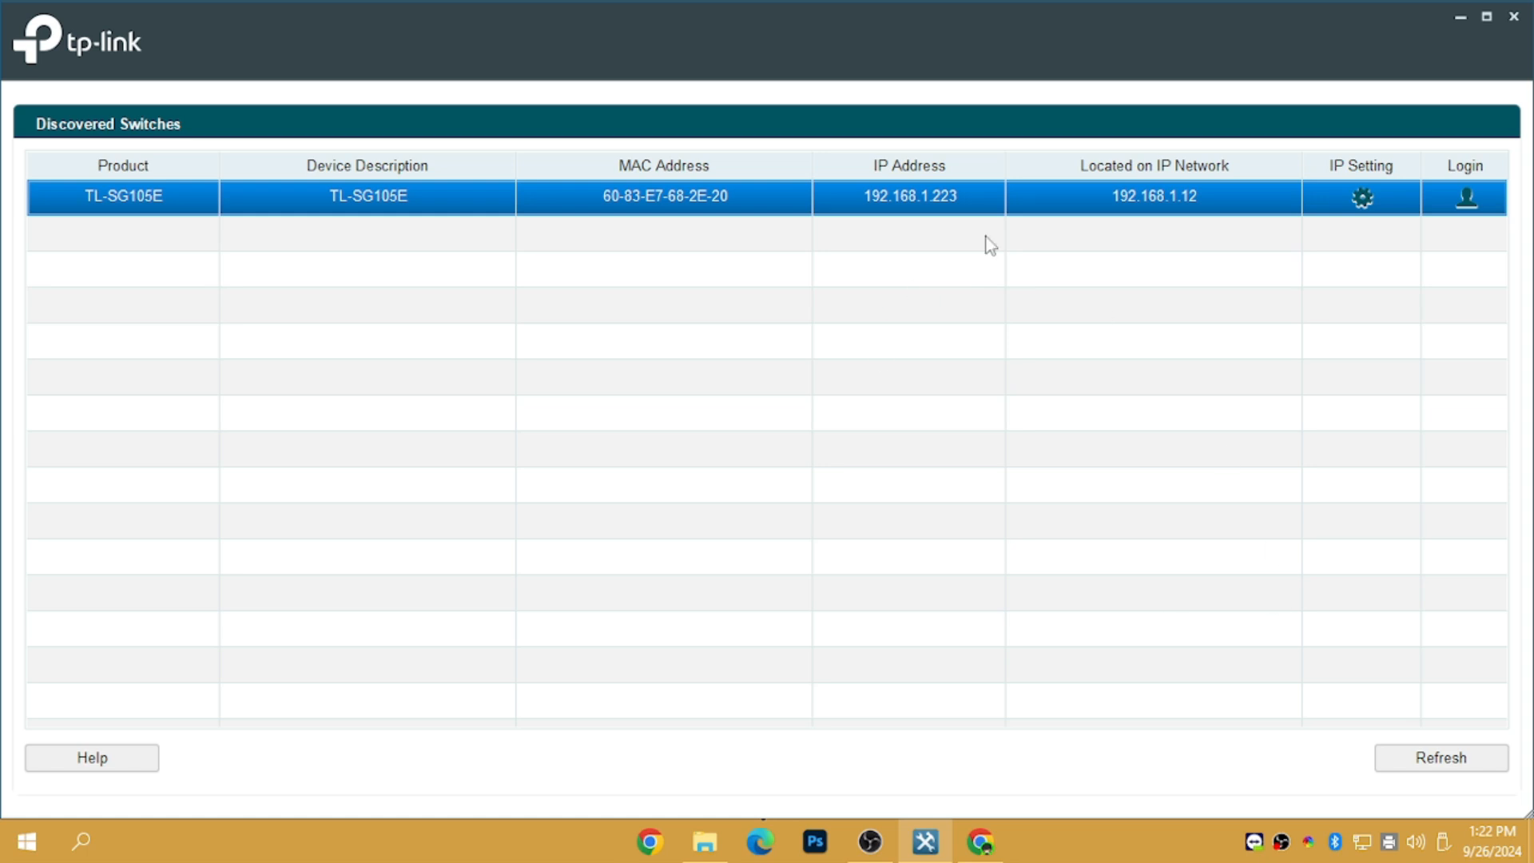
Log in to the TL-SG105E with the default admin username and password
click(1468, 209)
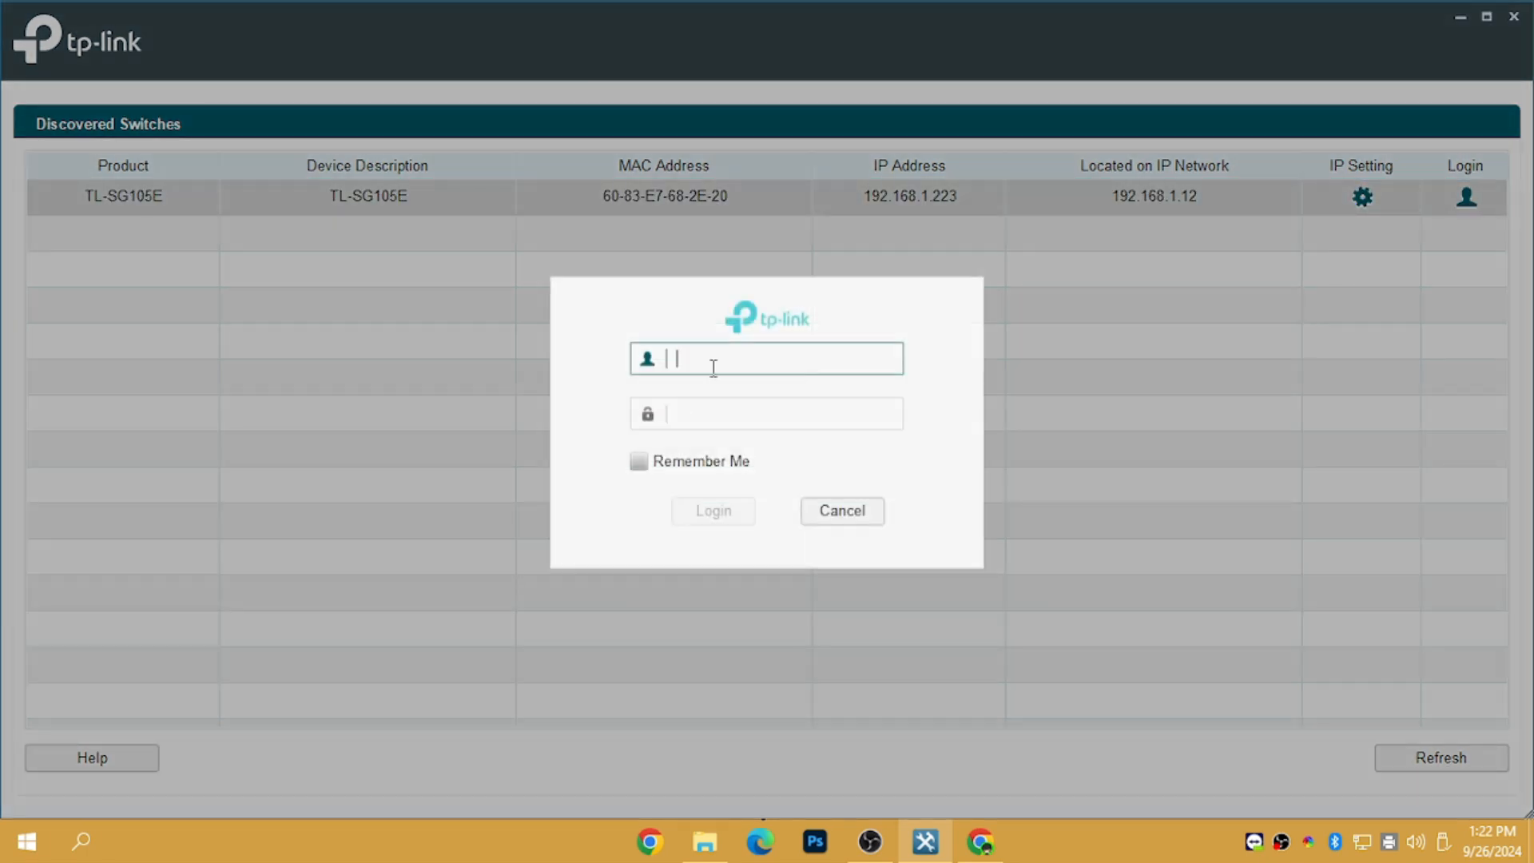
text(AD)
key(BackSpace)
text(admin)
key(Tab)
text(admin)
key(Return)
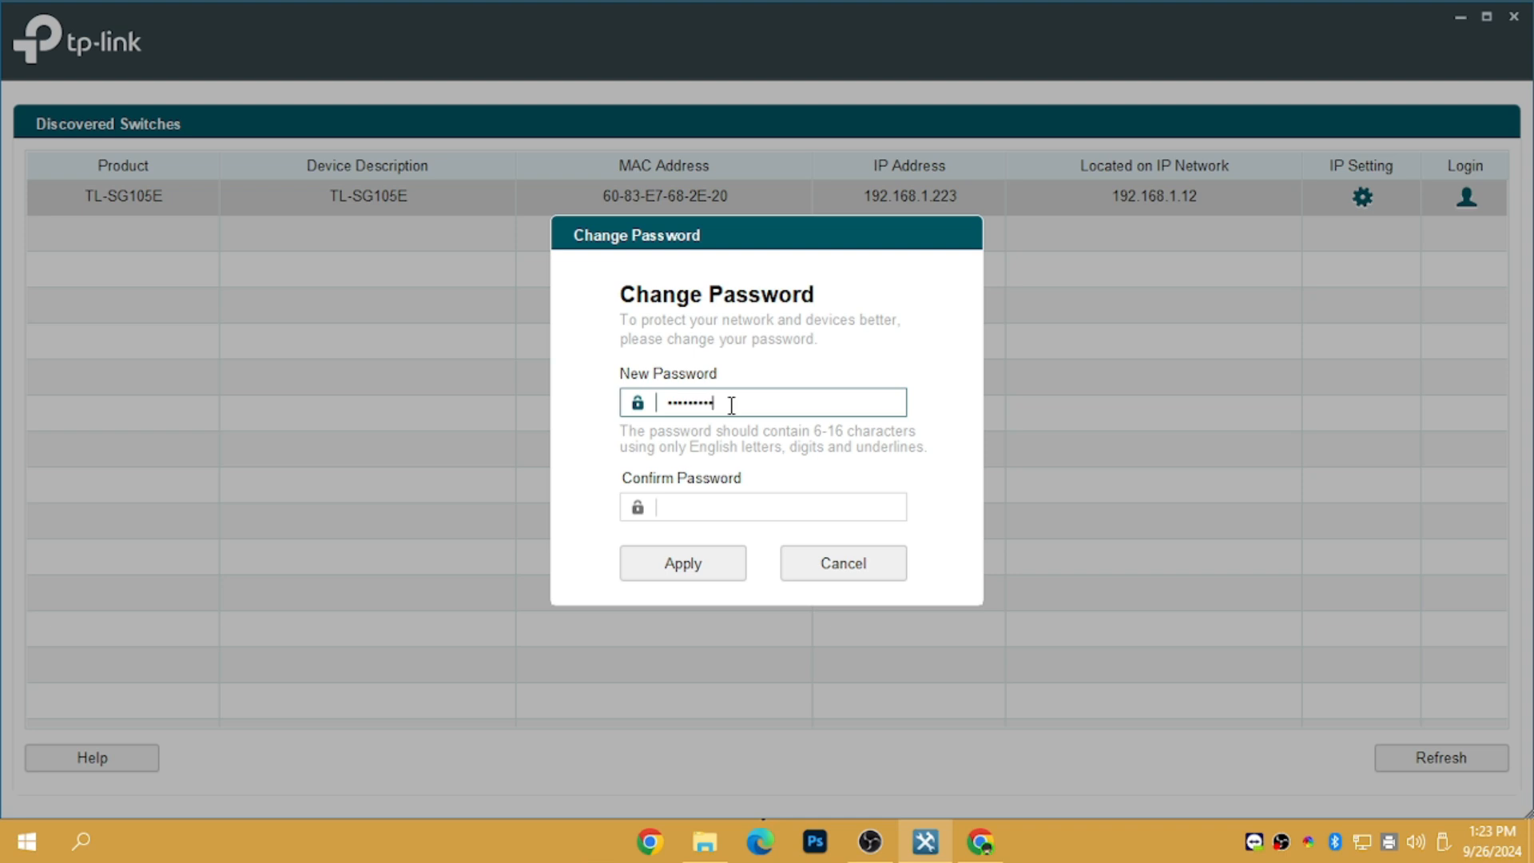
Set and confirm a new switch password, applying the change
key(Tab)
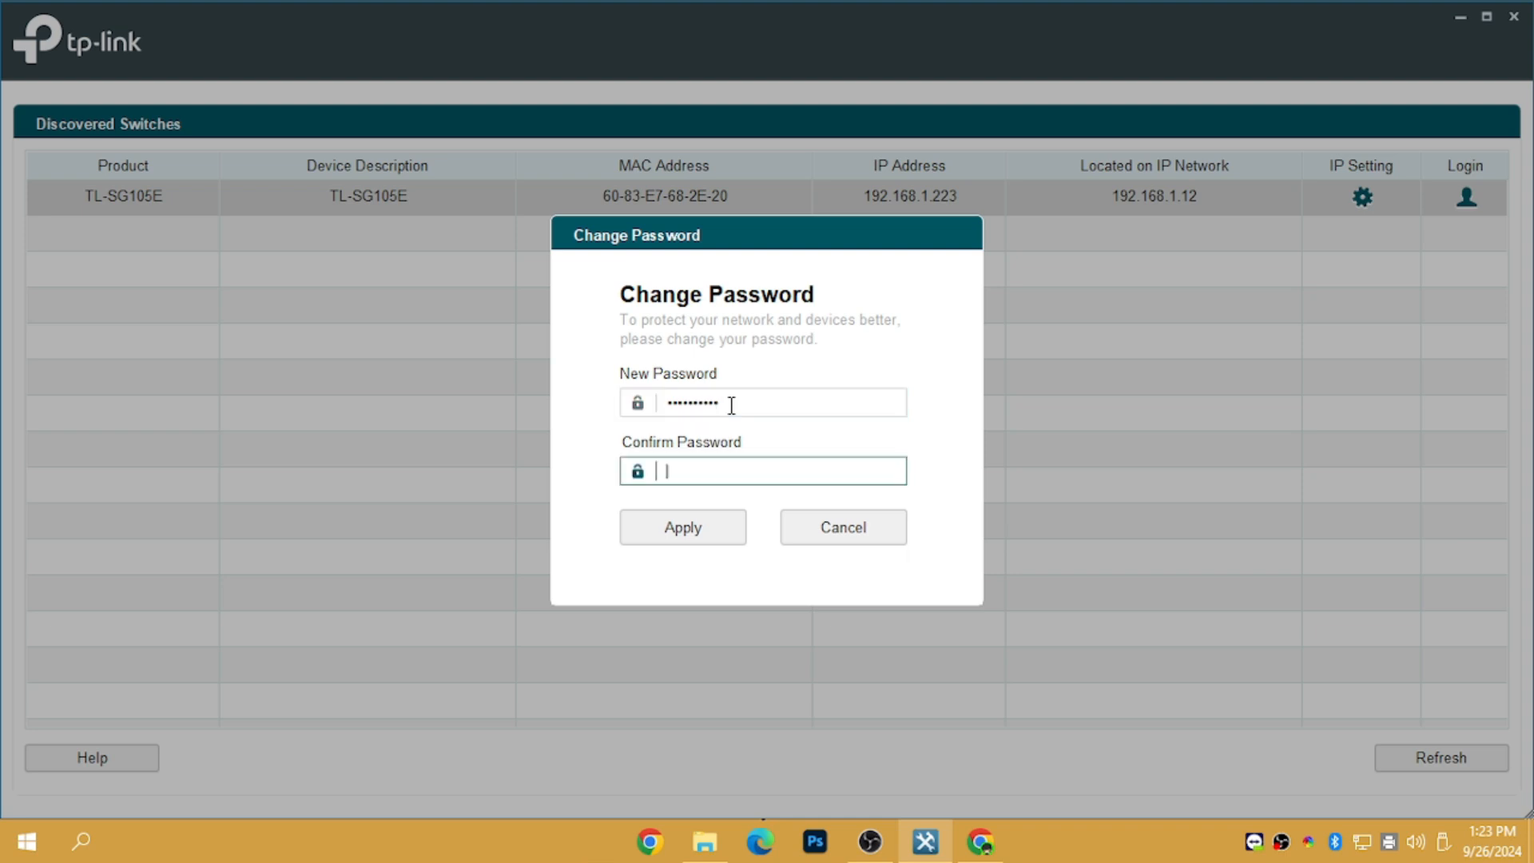
text(•••••••)
click(722, 534)
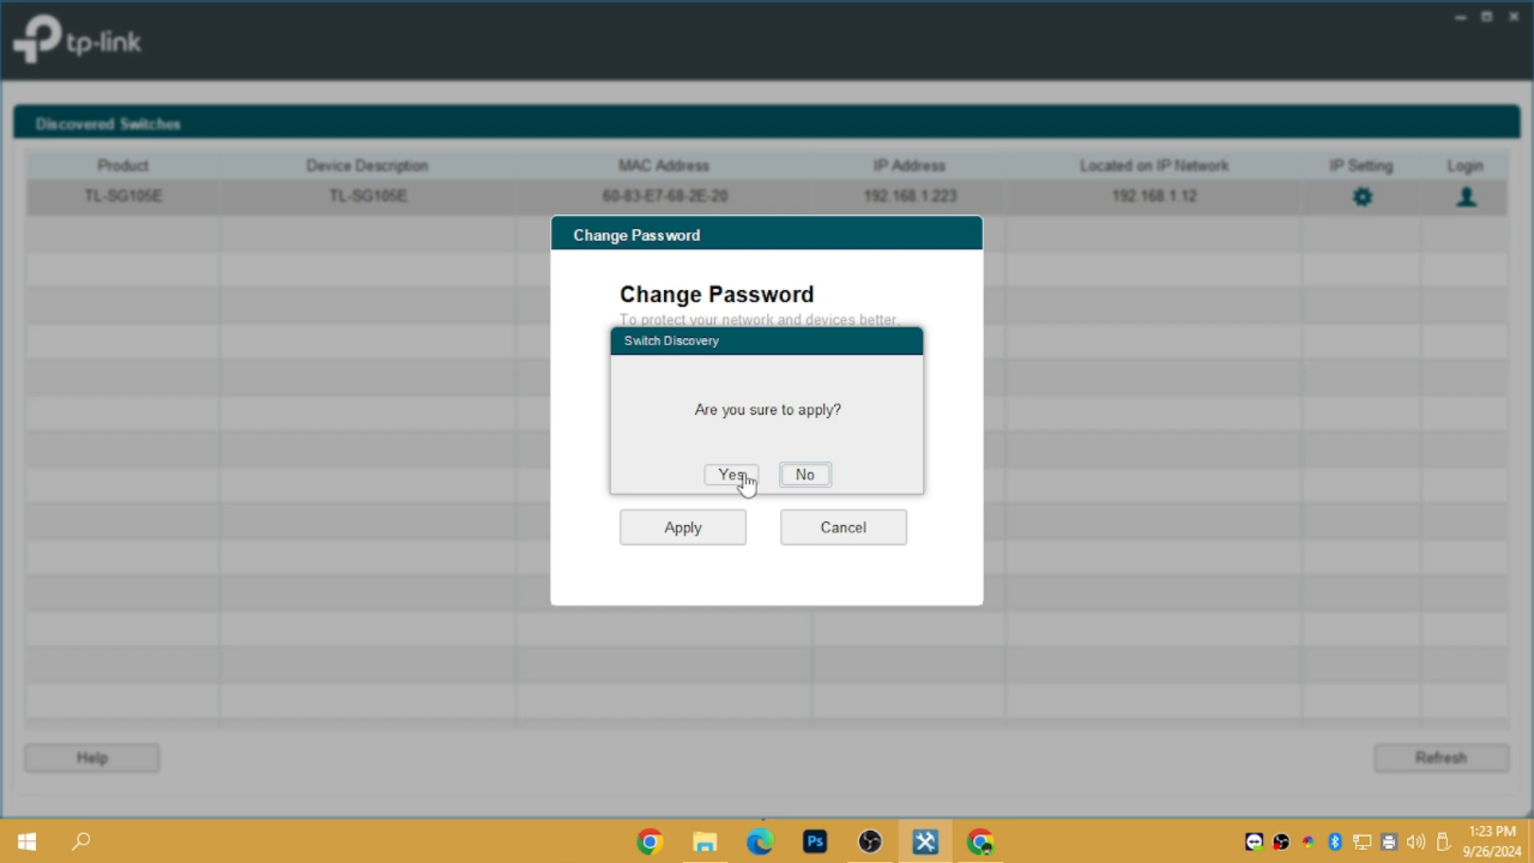
click(732, 475)
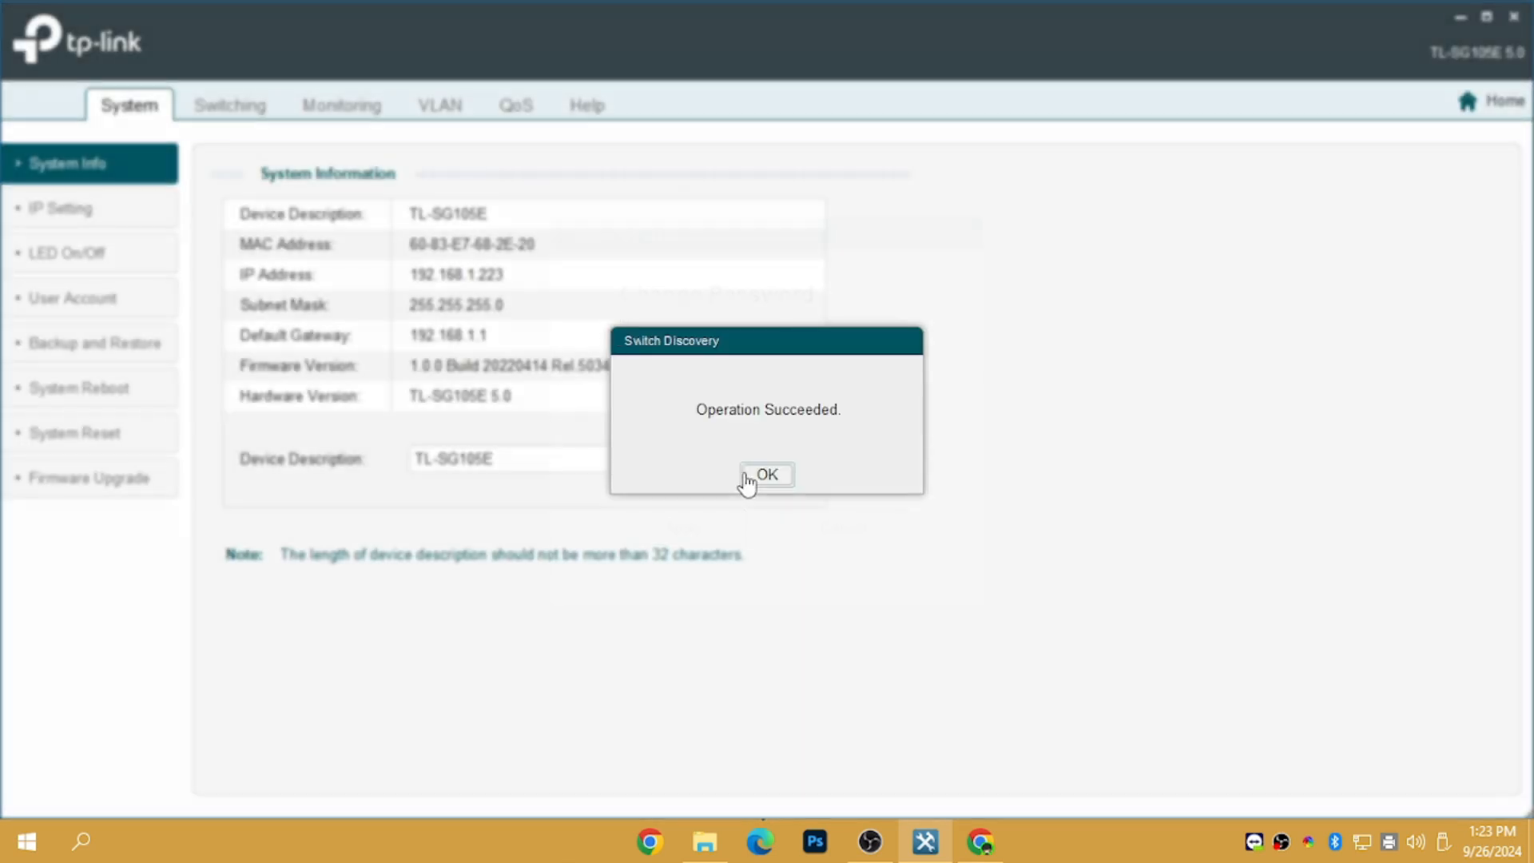
click(761, 473)
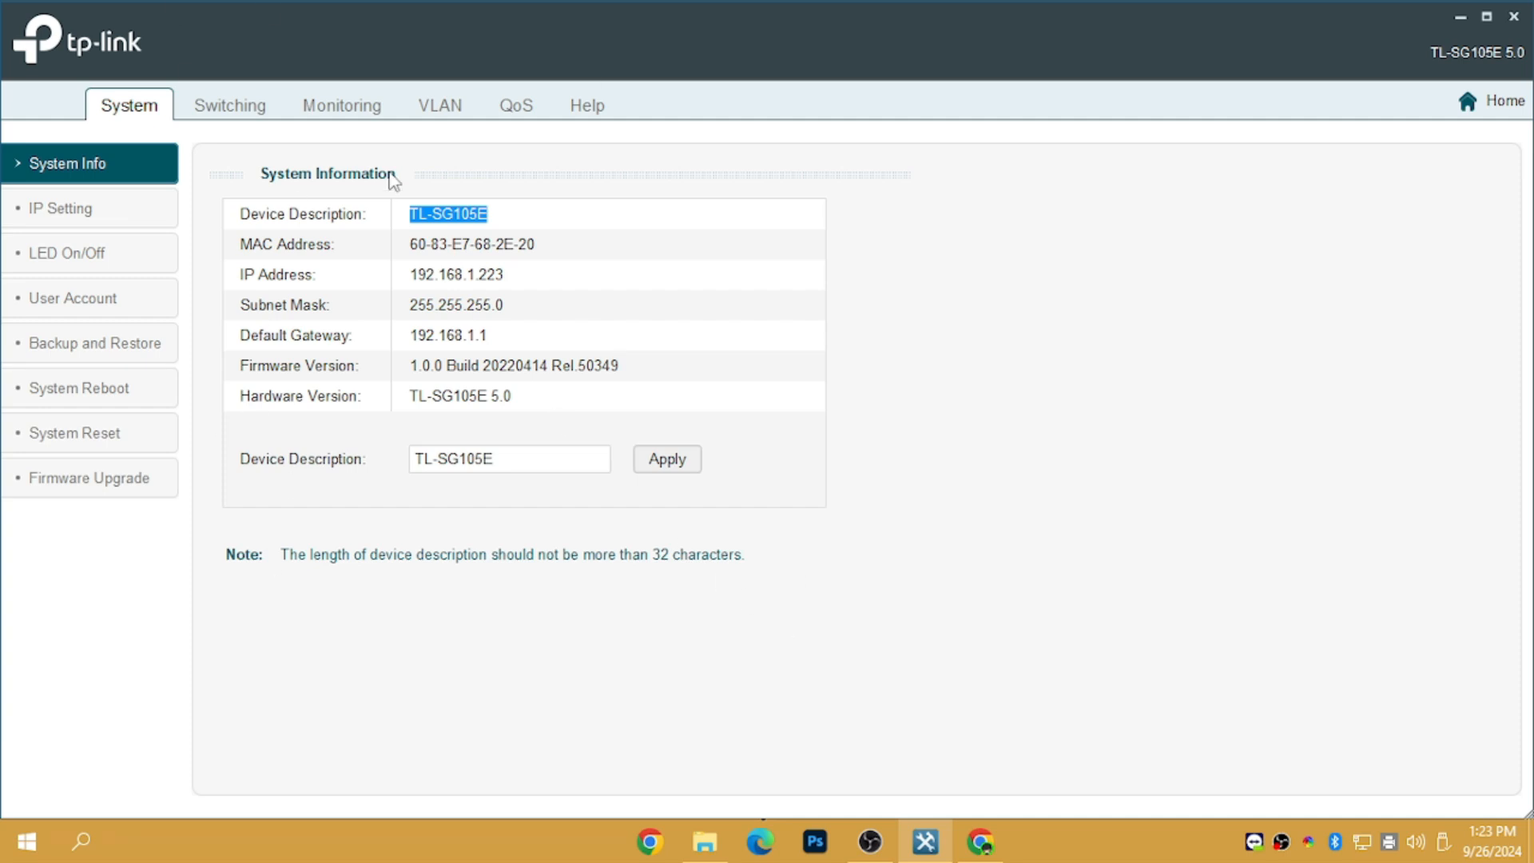
Go to the VLAN section and its 802.1Q VLAN settings page
click(429, 121)
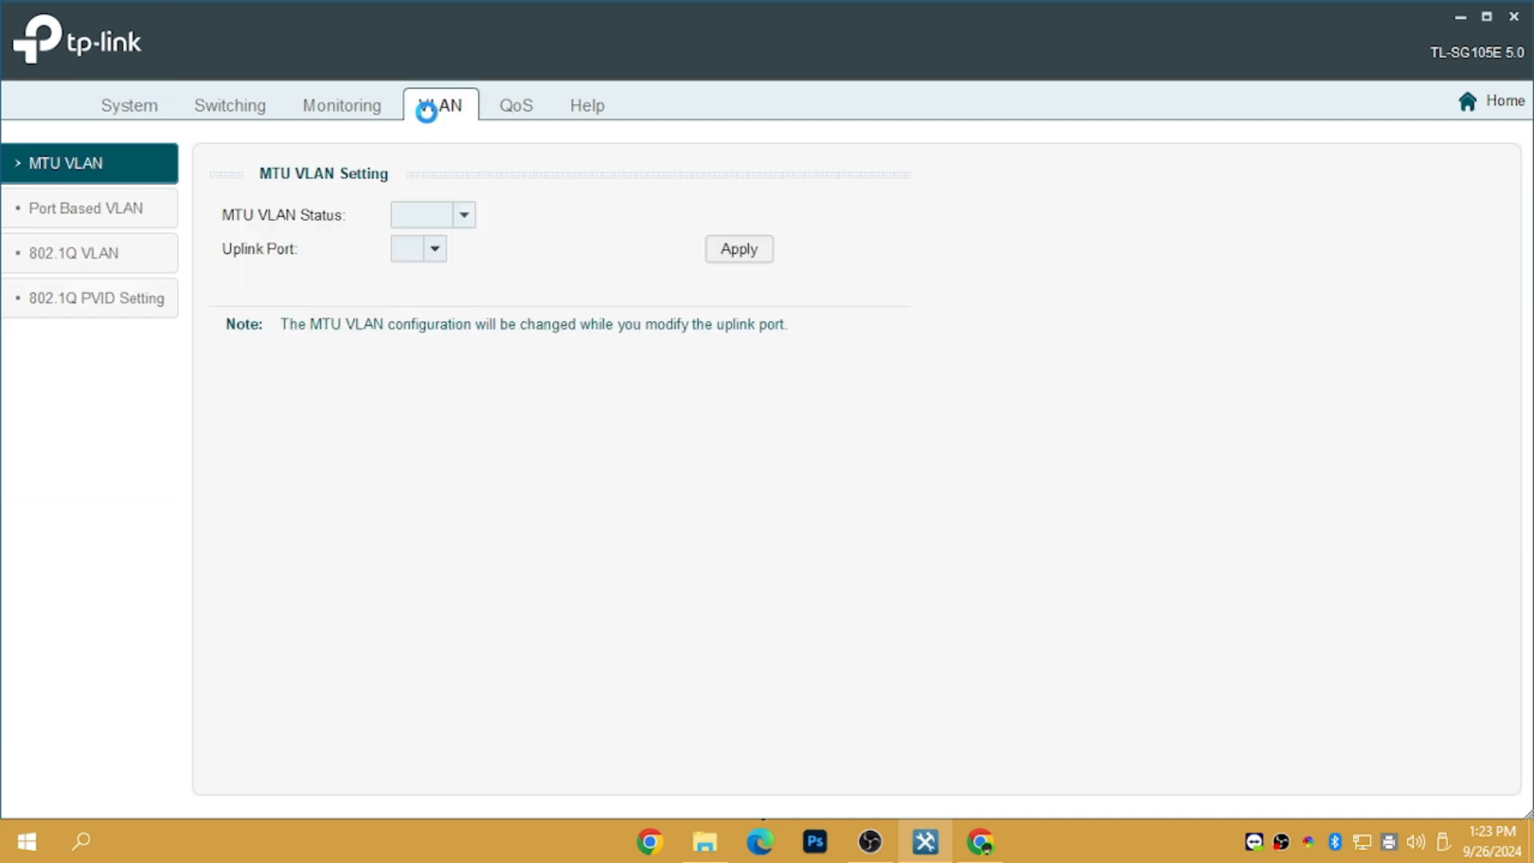
click(424, 103)
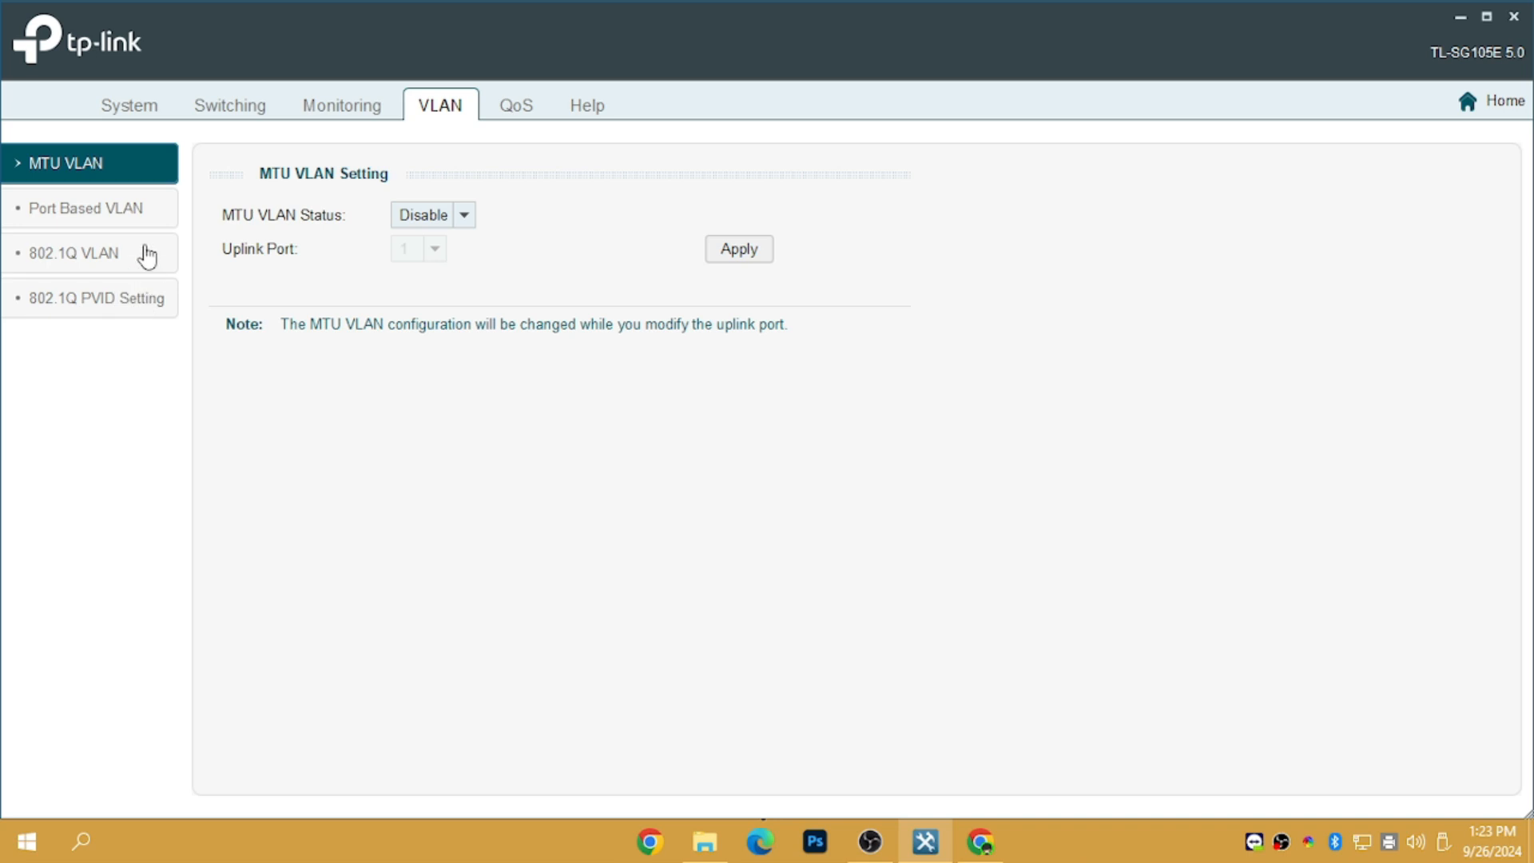
click(146, 252)
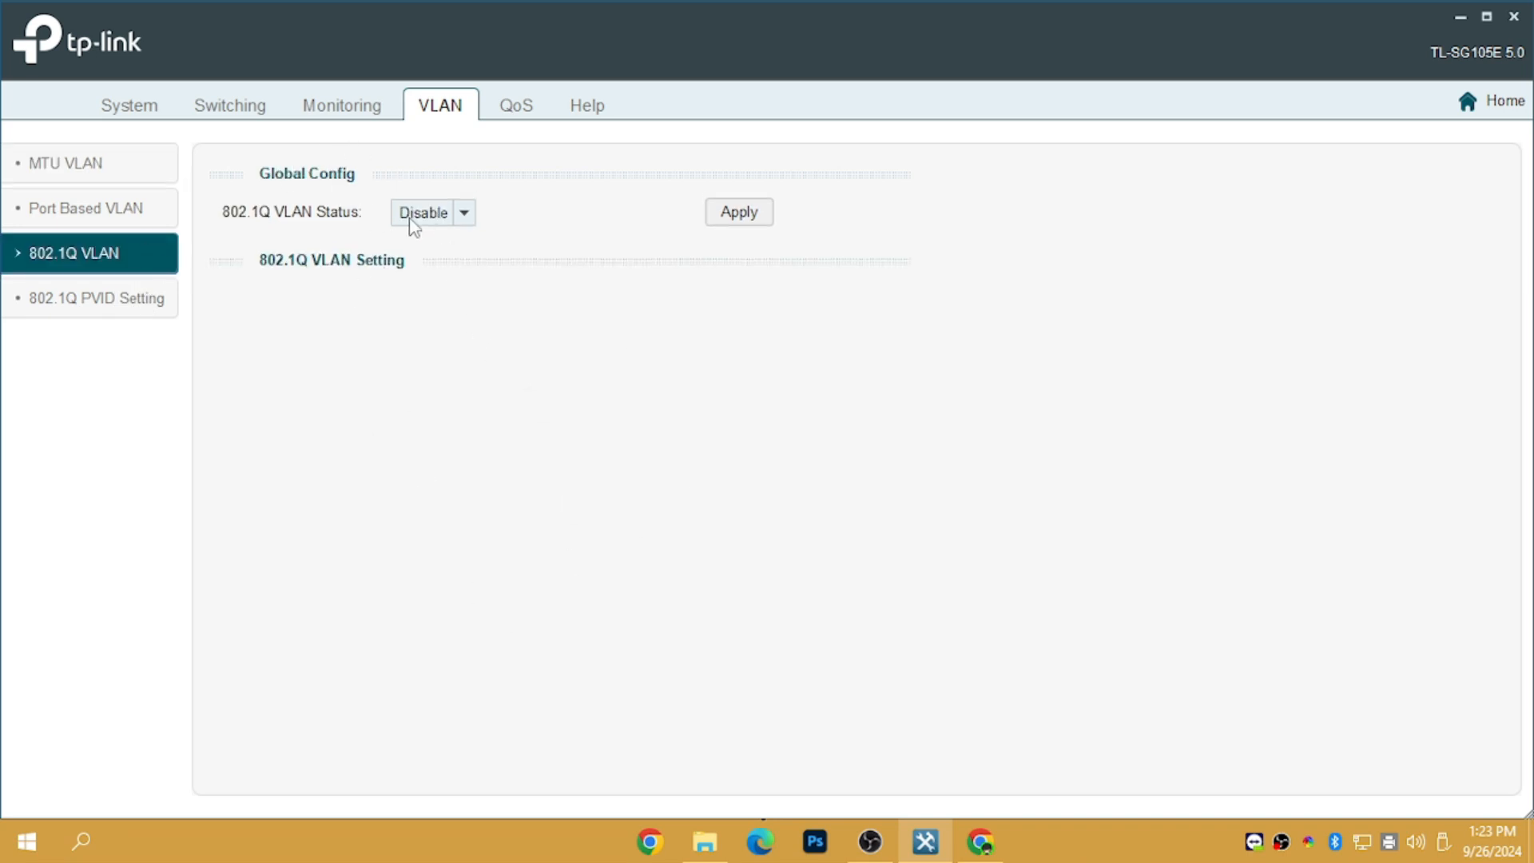
Set 802.1Q VLAN Status to Enable and apply it, confirming the warning
click(413, 226)
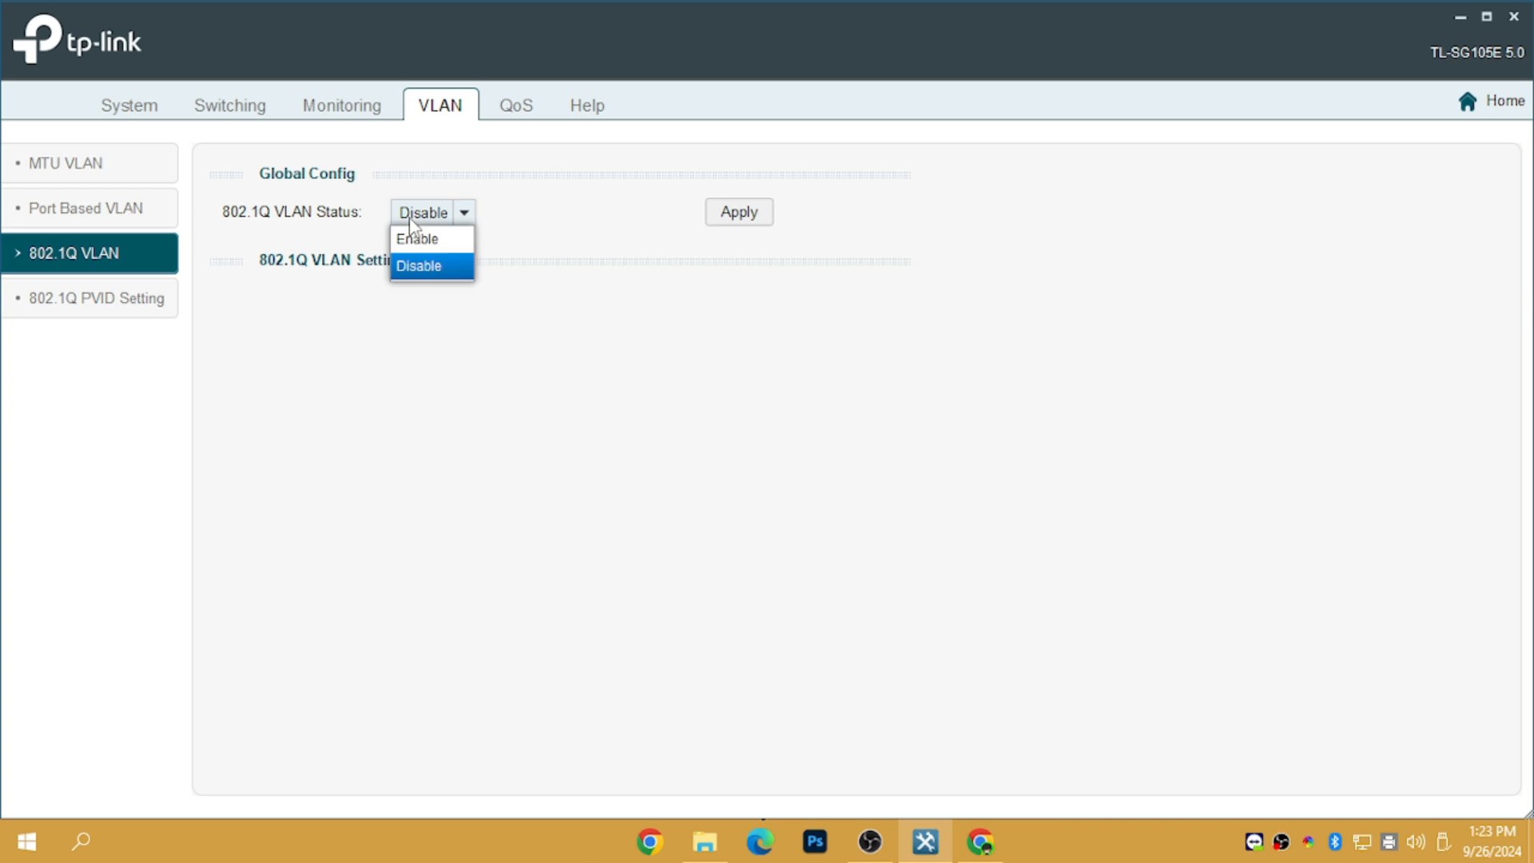
click(420, 248)
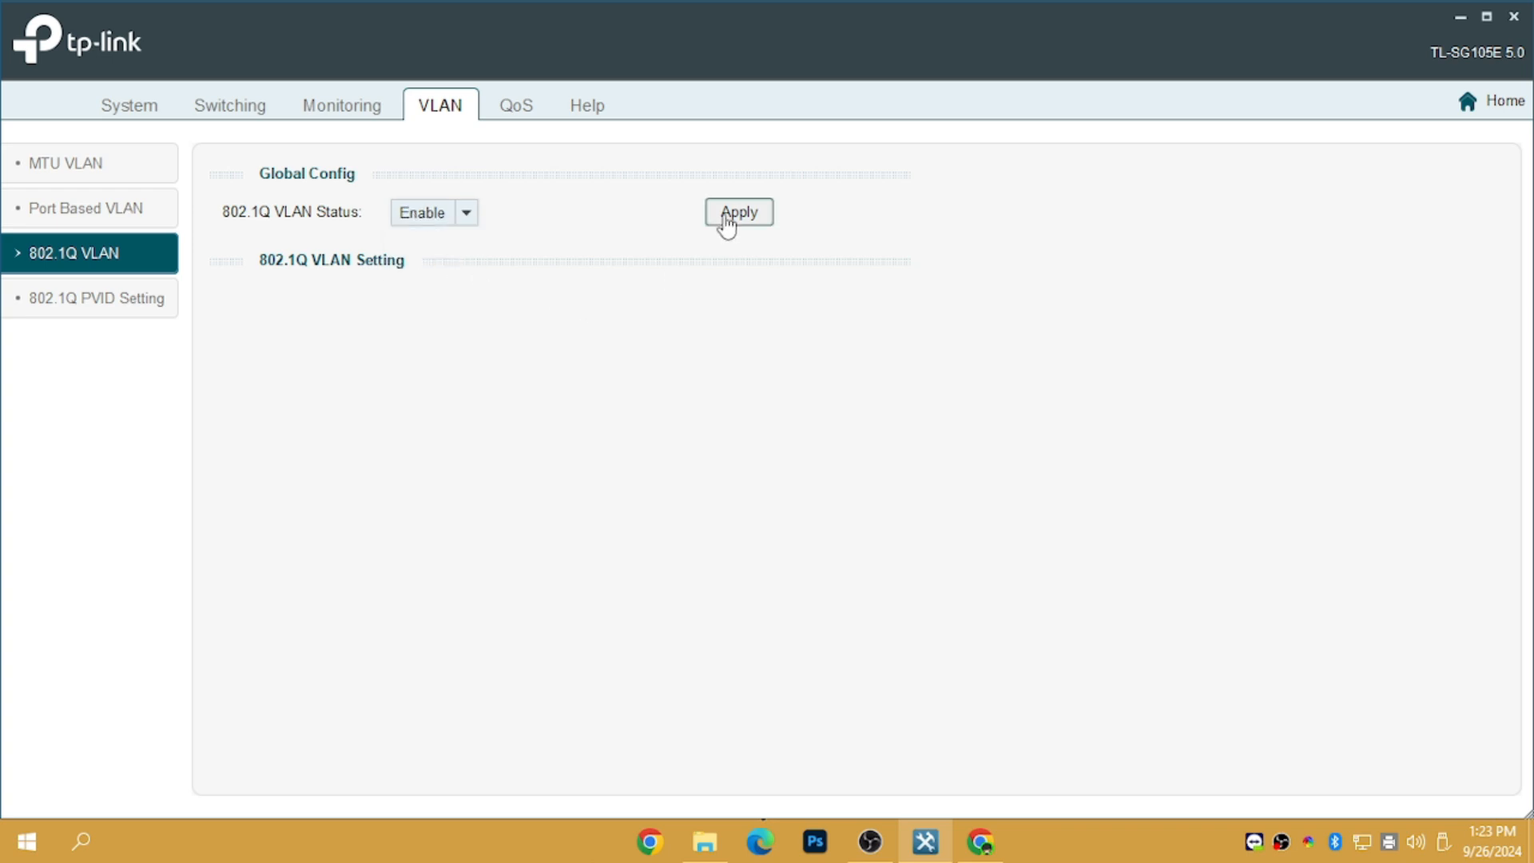
click(726, 226)
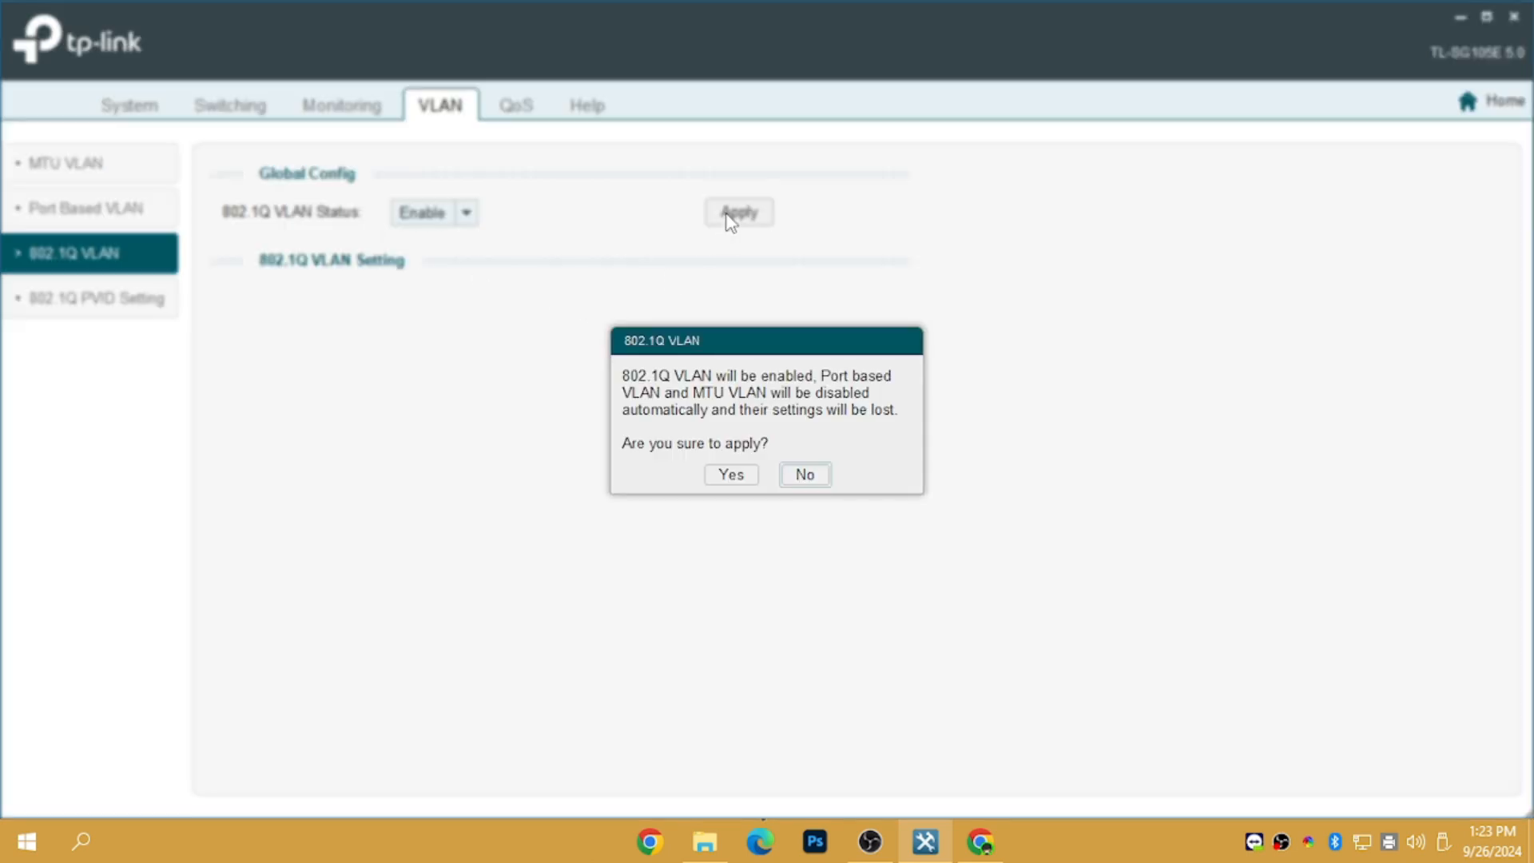
click(730, 476)
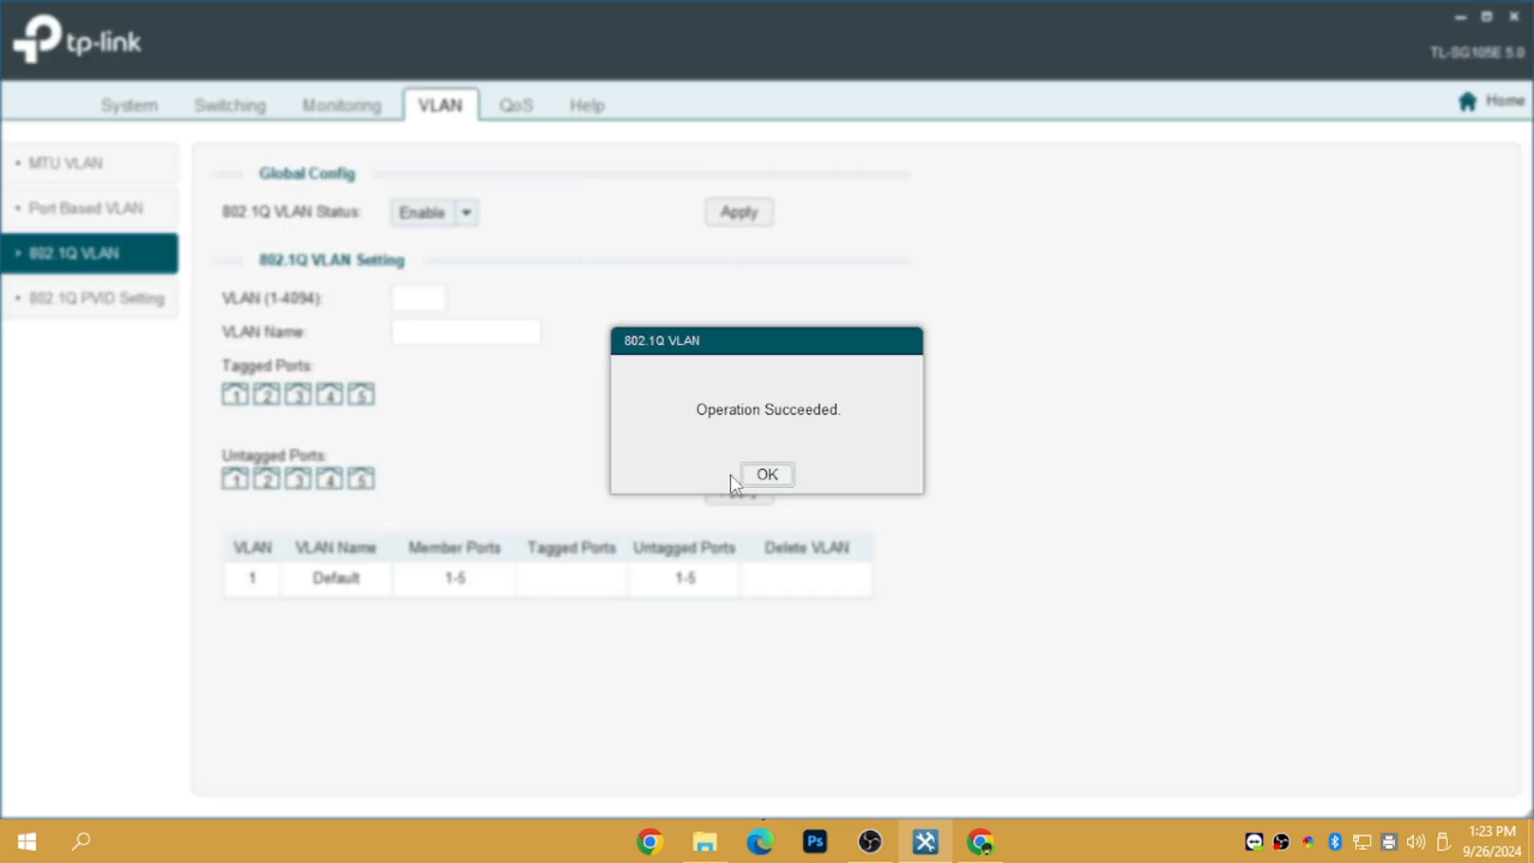
click(785, 478)
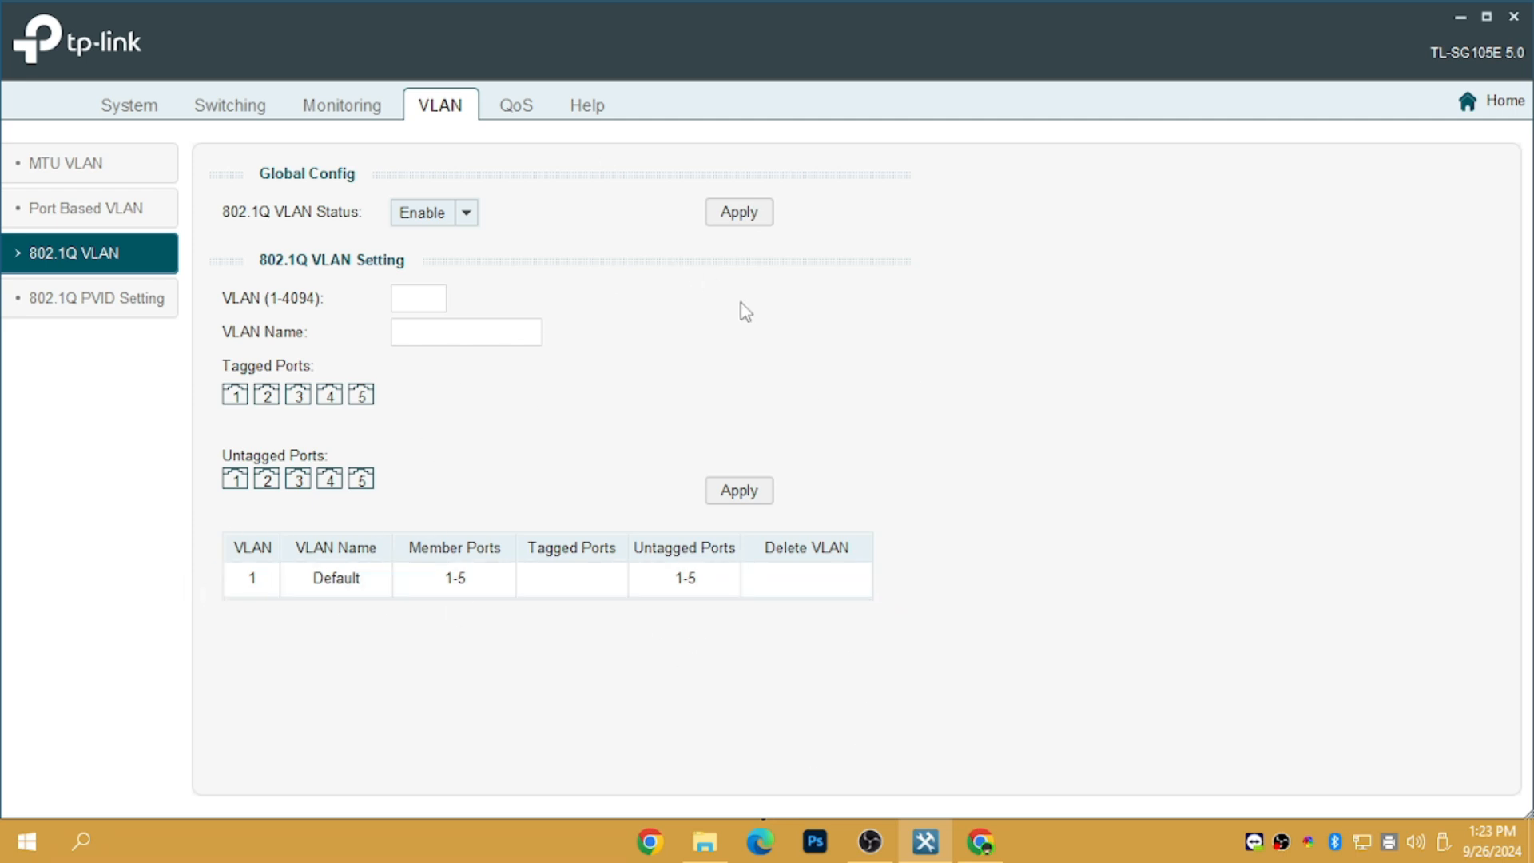
click(421, 298)
mouse_move(520, 337)
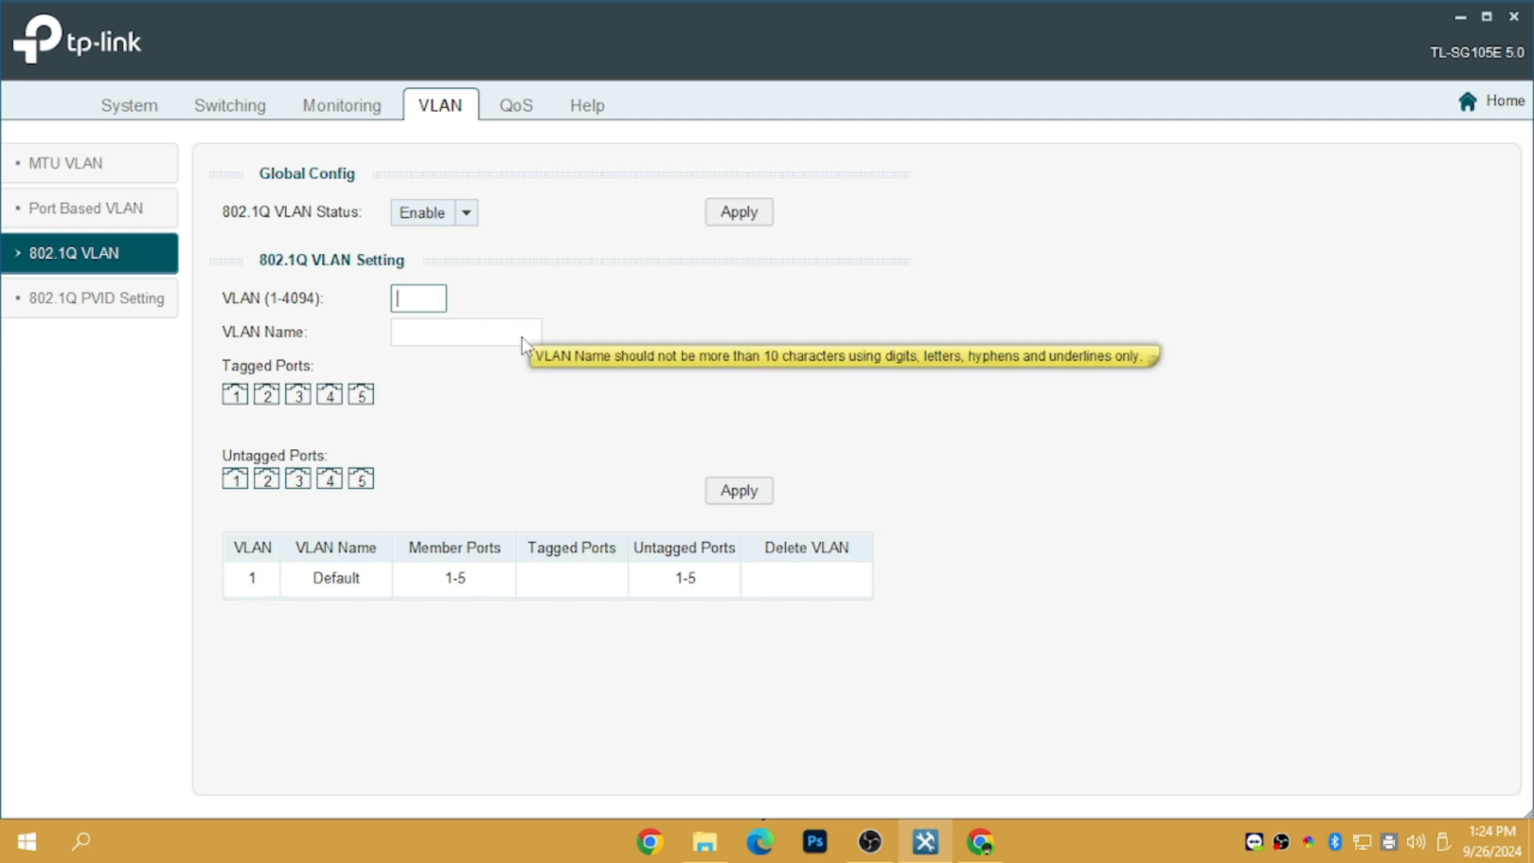
click(506, 294)
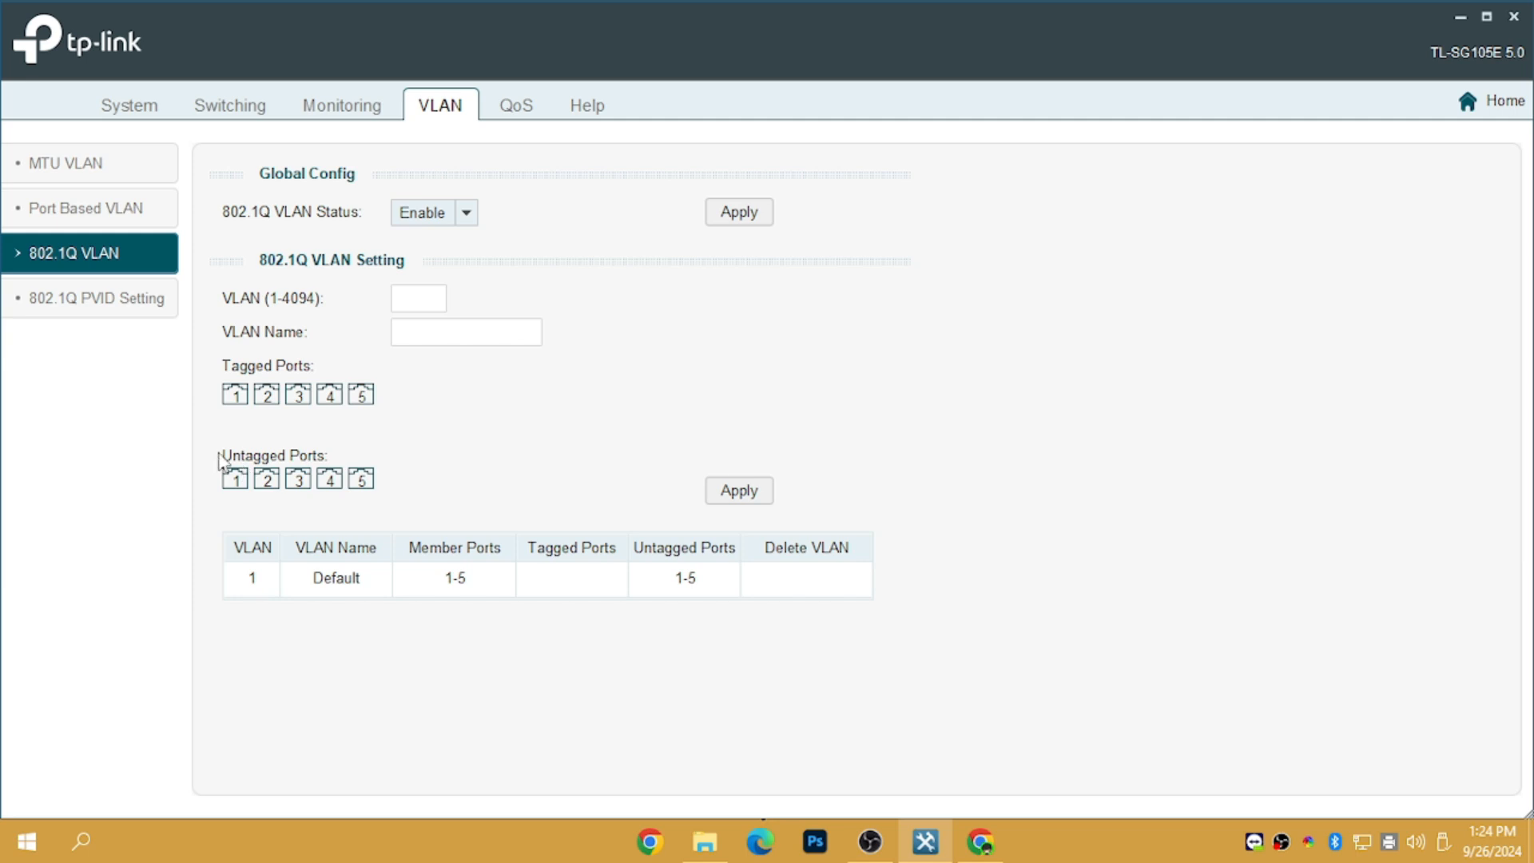
Select port 2 as tagged and port 1 as untagged for the new VLAN
click(267, 394)
click(235, 479)
click(272, 394)
click(271, 395)
Enter VLAN ID 2 with port 2 tagged and port 1 untagged
click(439, 301)
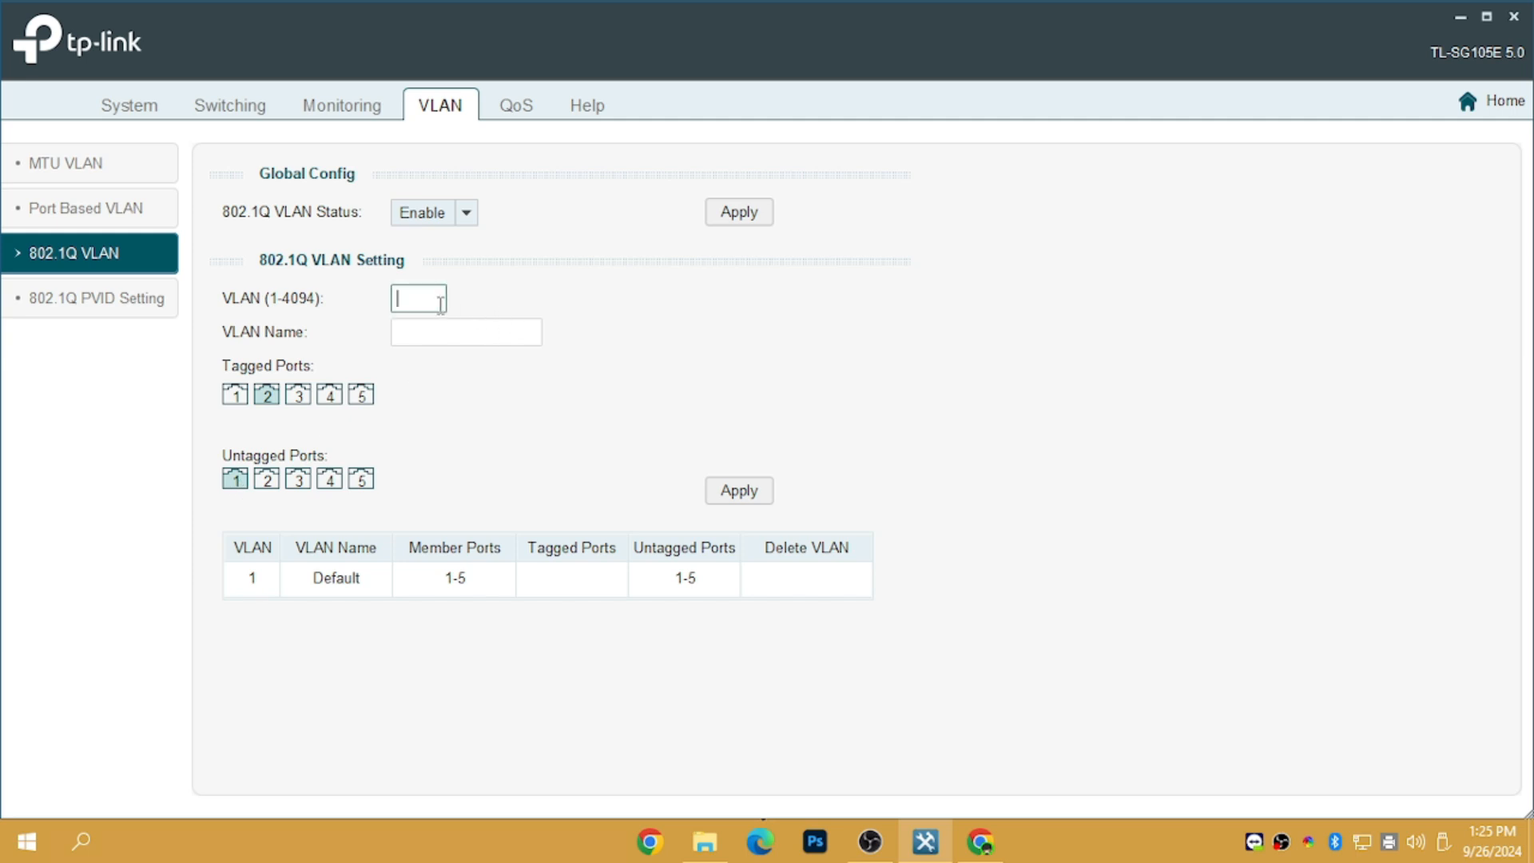
text(2)
click(266, 396)
click(235, 479)
double_click(435, 292)
Name the VLAN 'OPI-RPI' and apply it, confirming the addition
click(441, 338)
text(v)
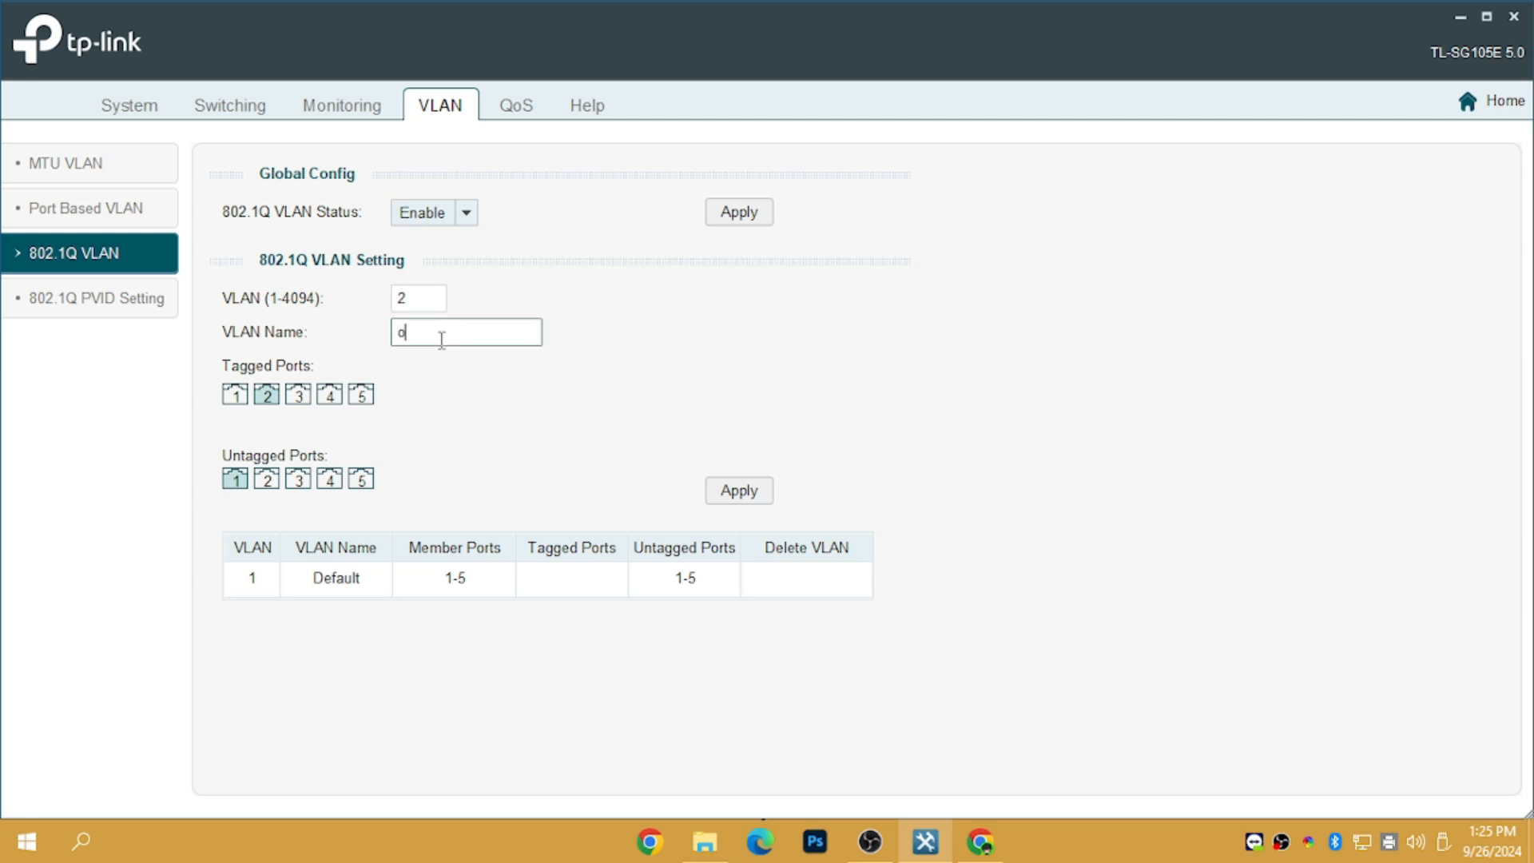
key(BackSpace)
text(OPI)
key(BackSpace)
text(I-RPI-MI)
key(BackSpace)
key(BackSpace)
key(BackSpace)
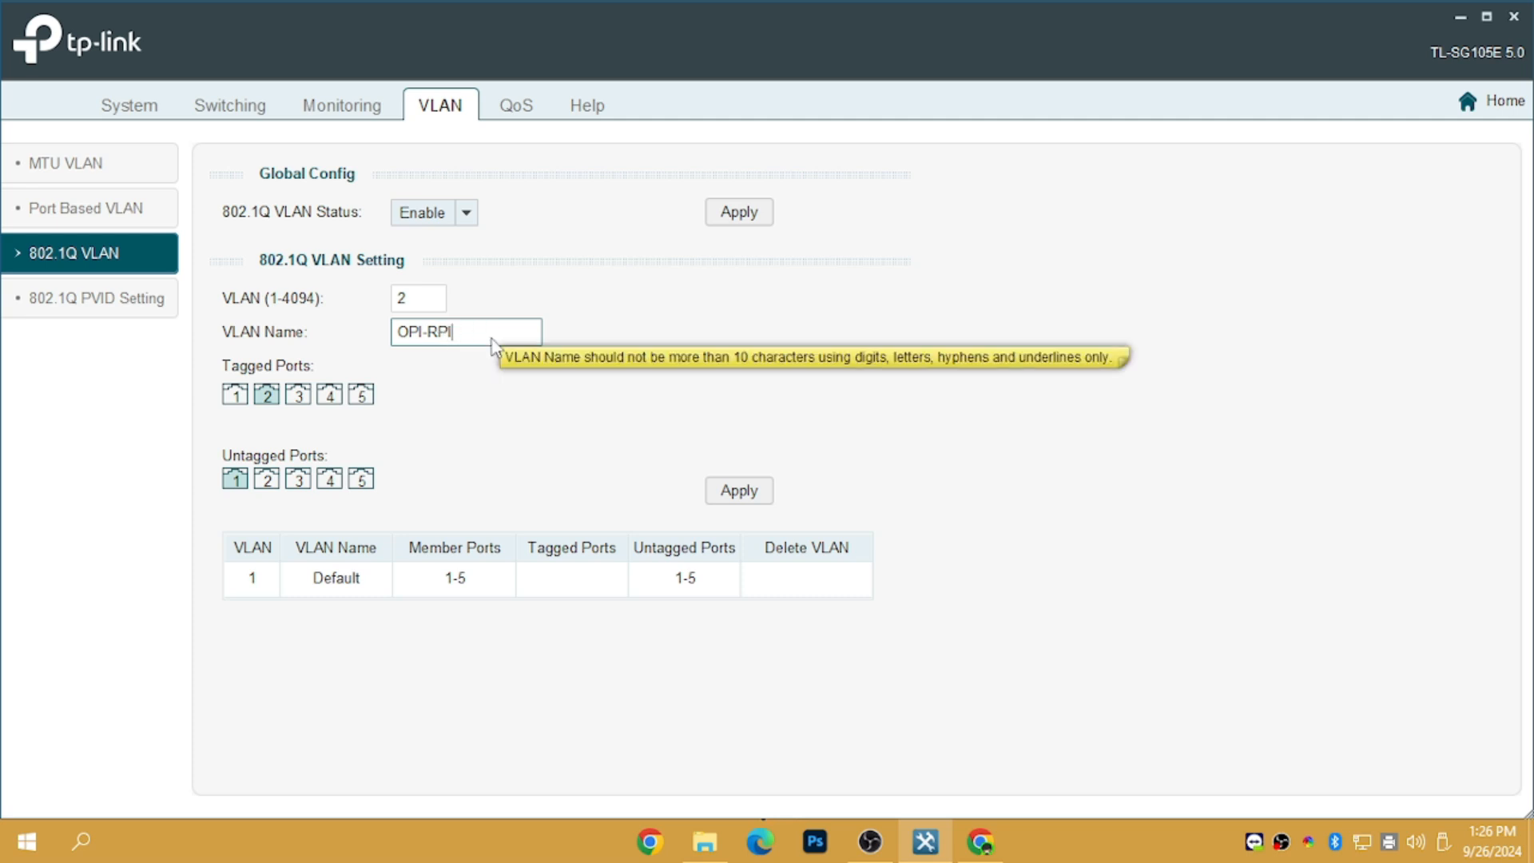
click(544, 400)
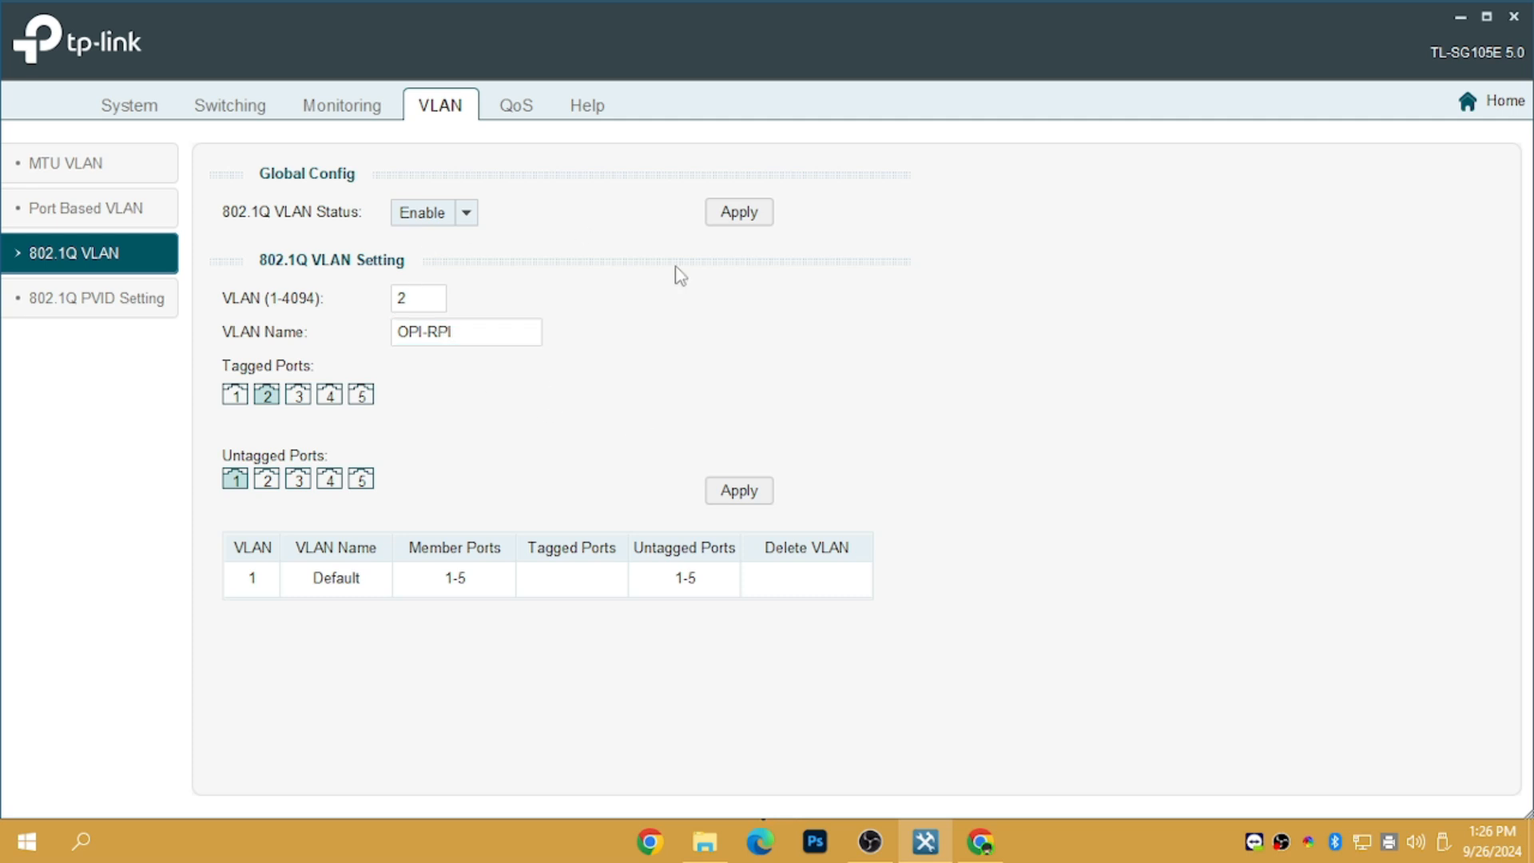
click(747, 498)
click(726, 473)
Acknowledge the success message and select the leftover VLAN ID 2 for replacement
click(762, 475)
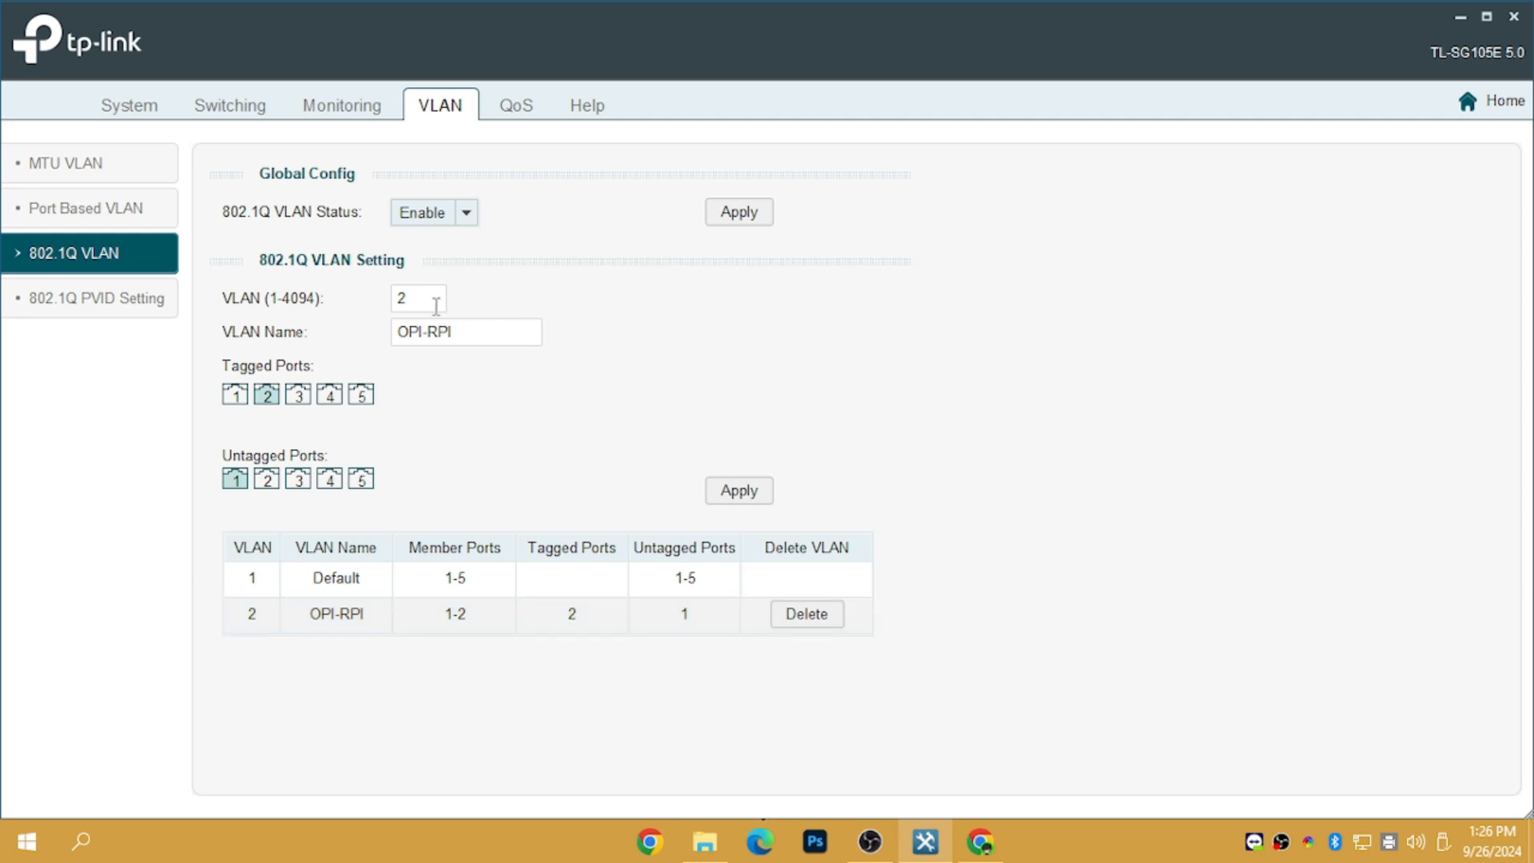
drag(442, 298, 359, 297)
click(321, 274)
click(355, 296)
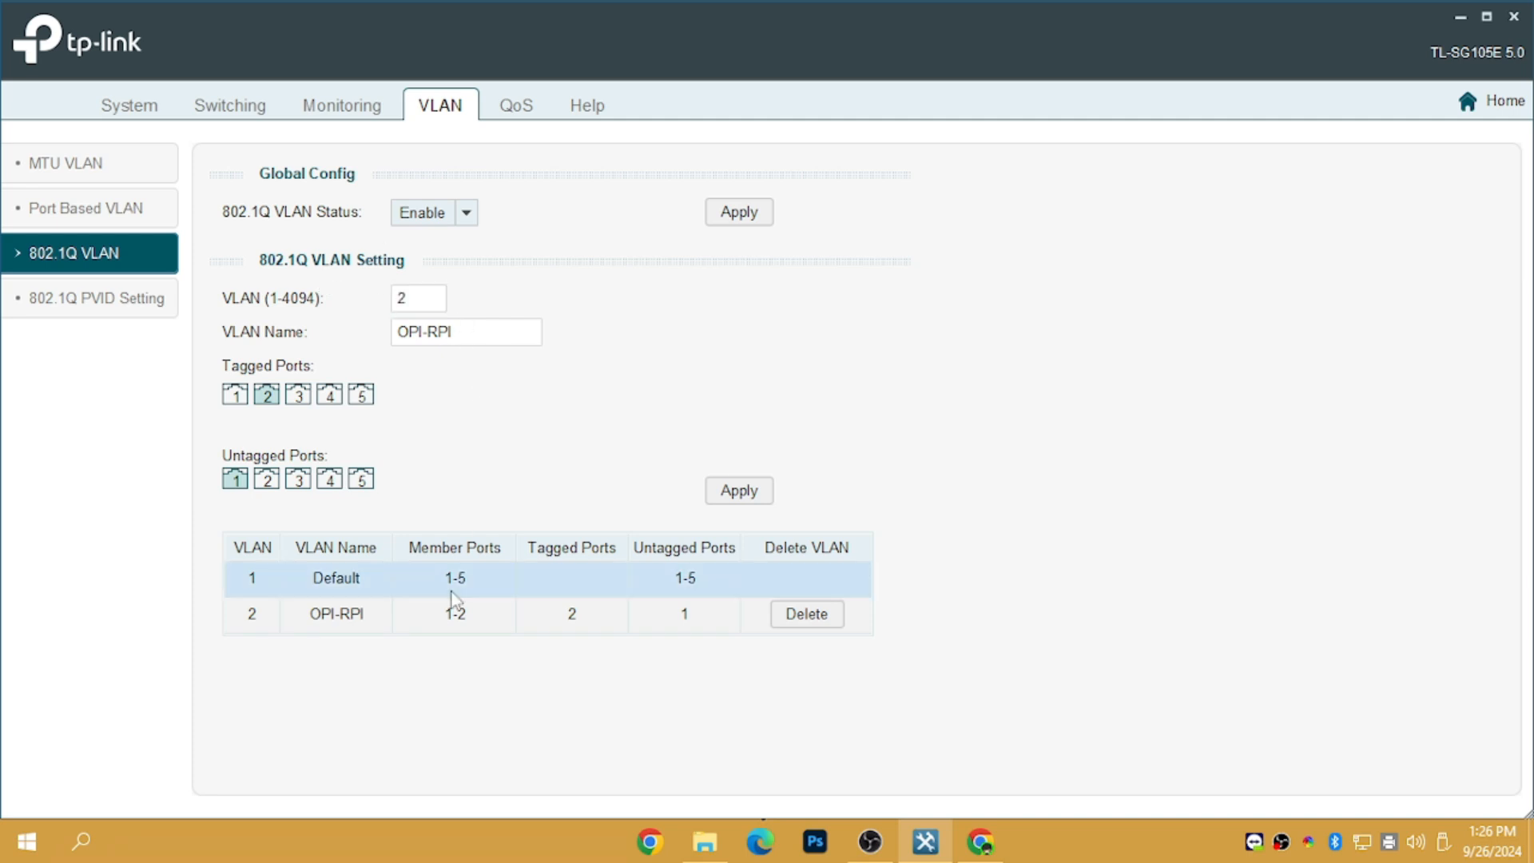
drag(428, 297, 398, 295)
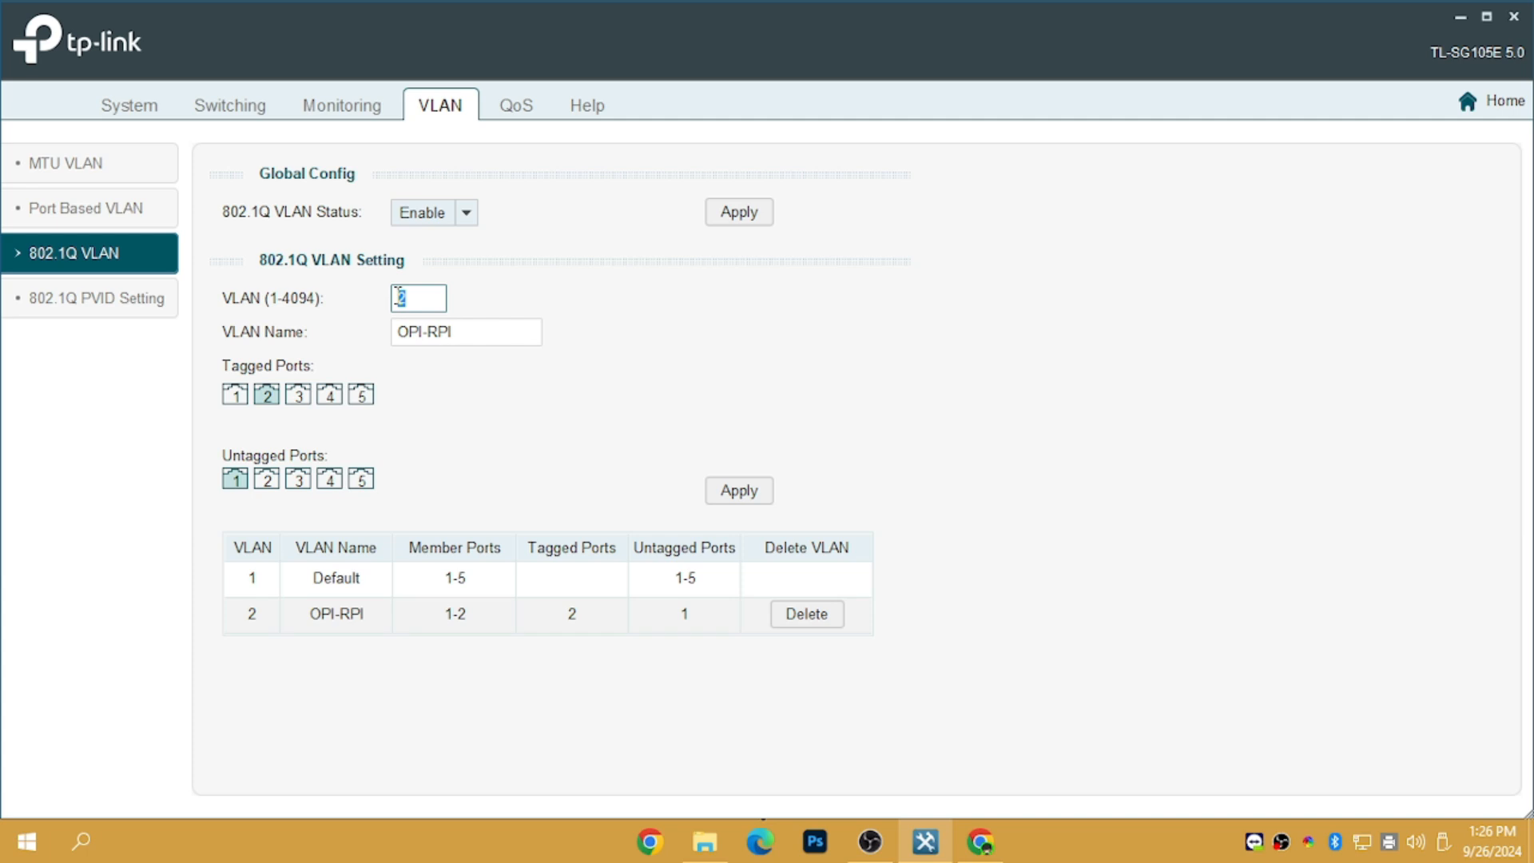
Replace the VLAN ID with 13 and enter the name 'AP'
click(418, 299)
key(BackSpace)
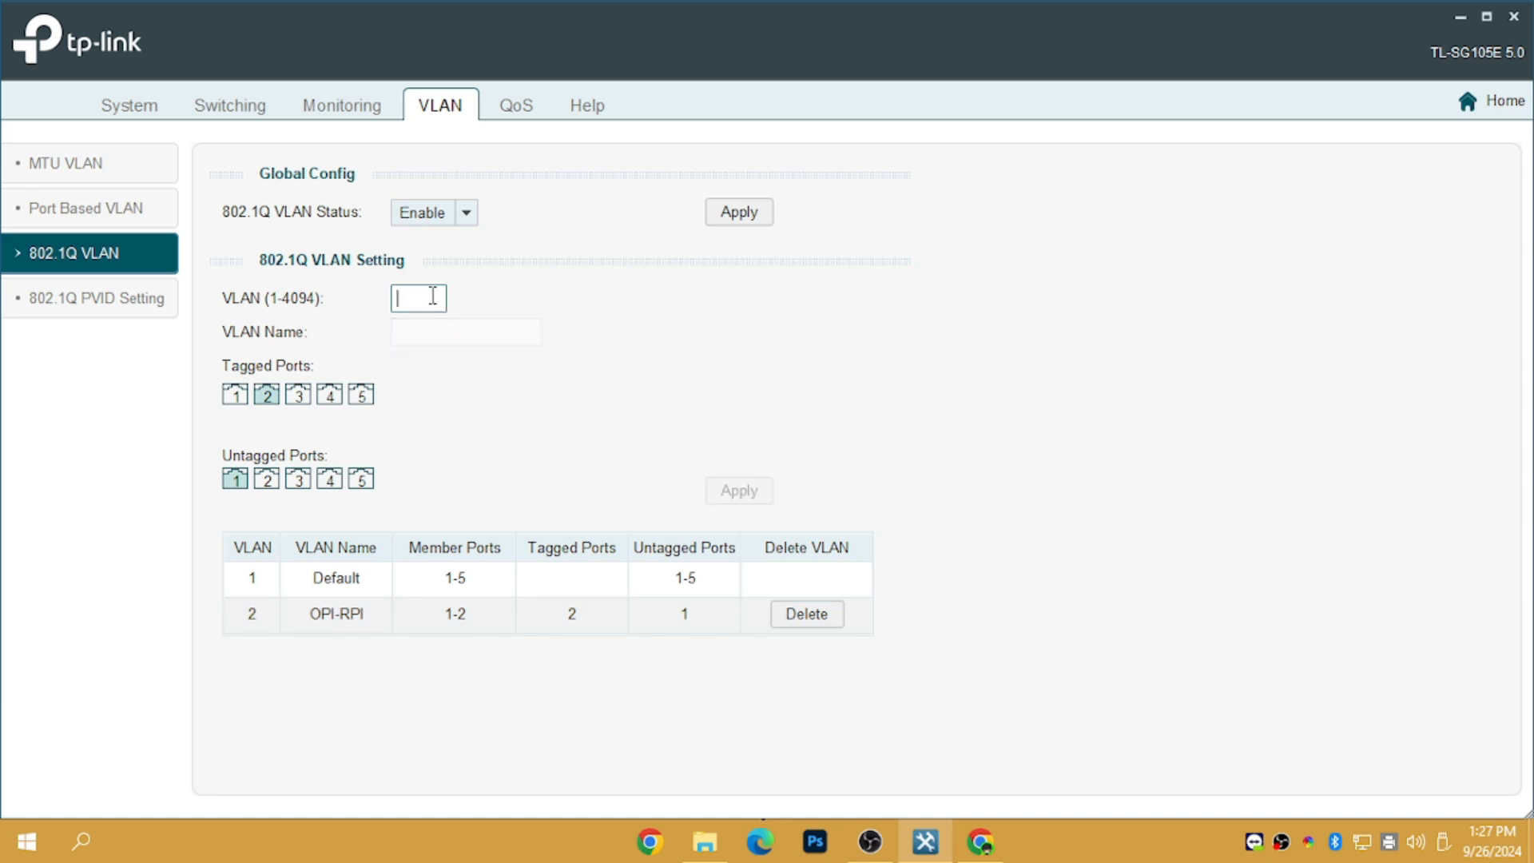
text(13)
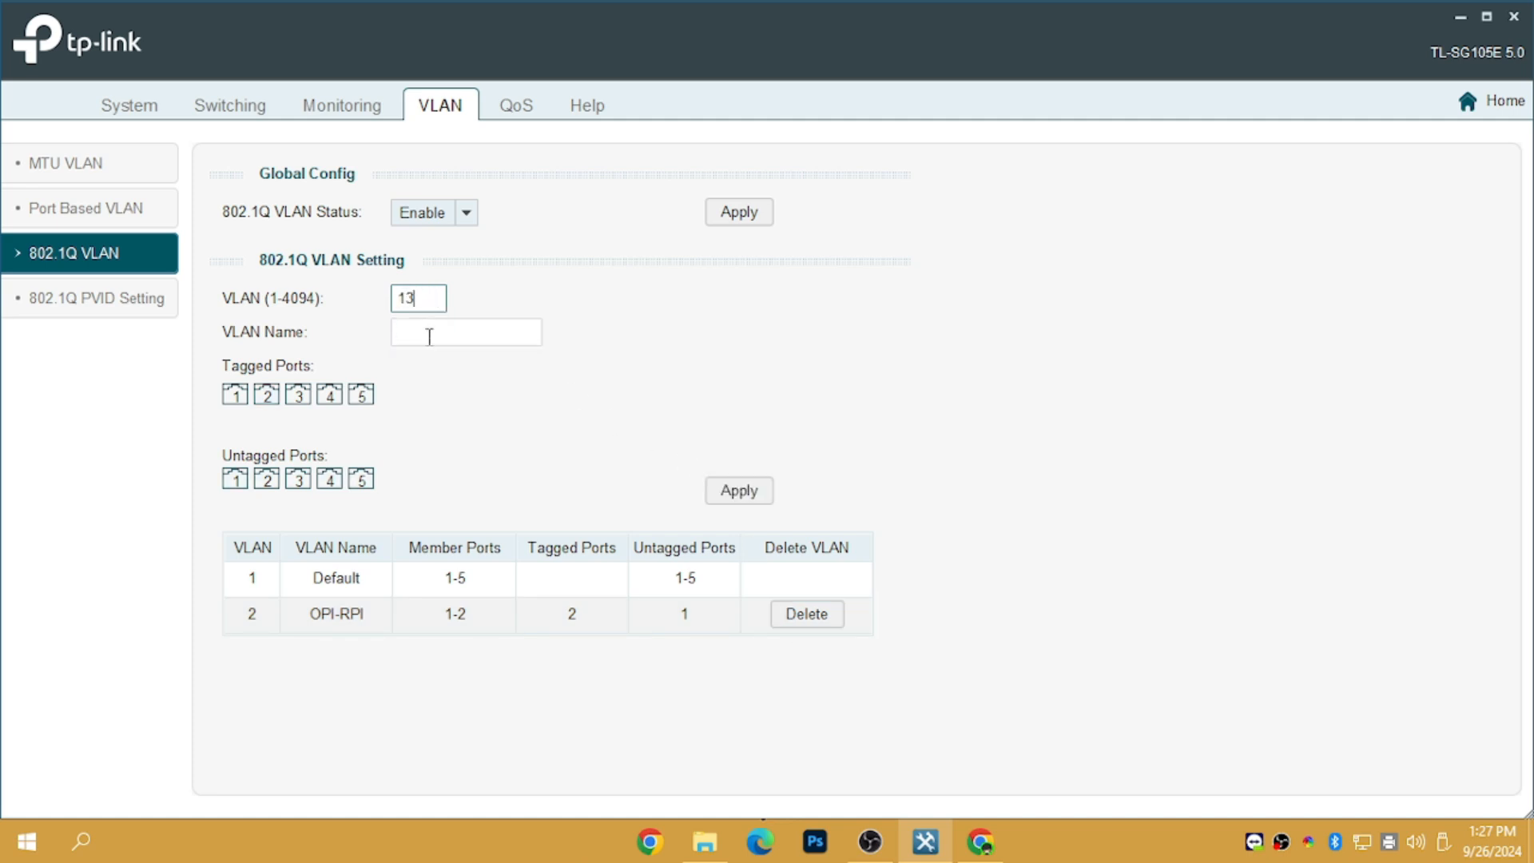
click(429, 336)
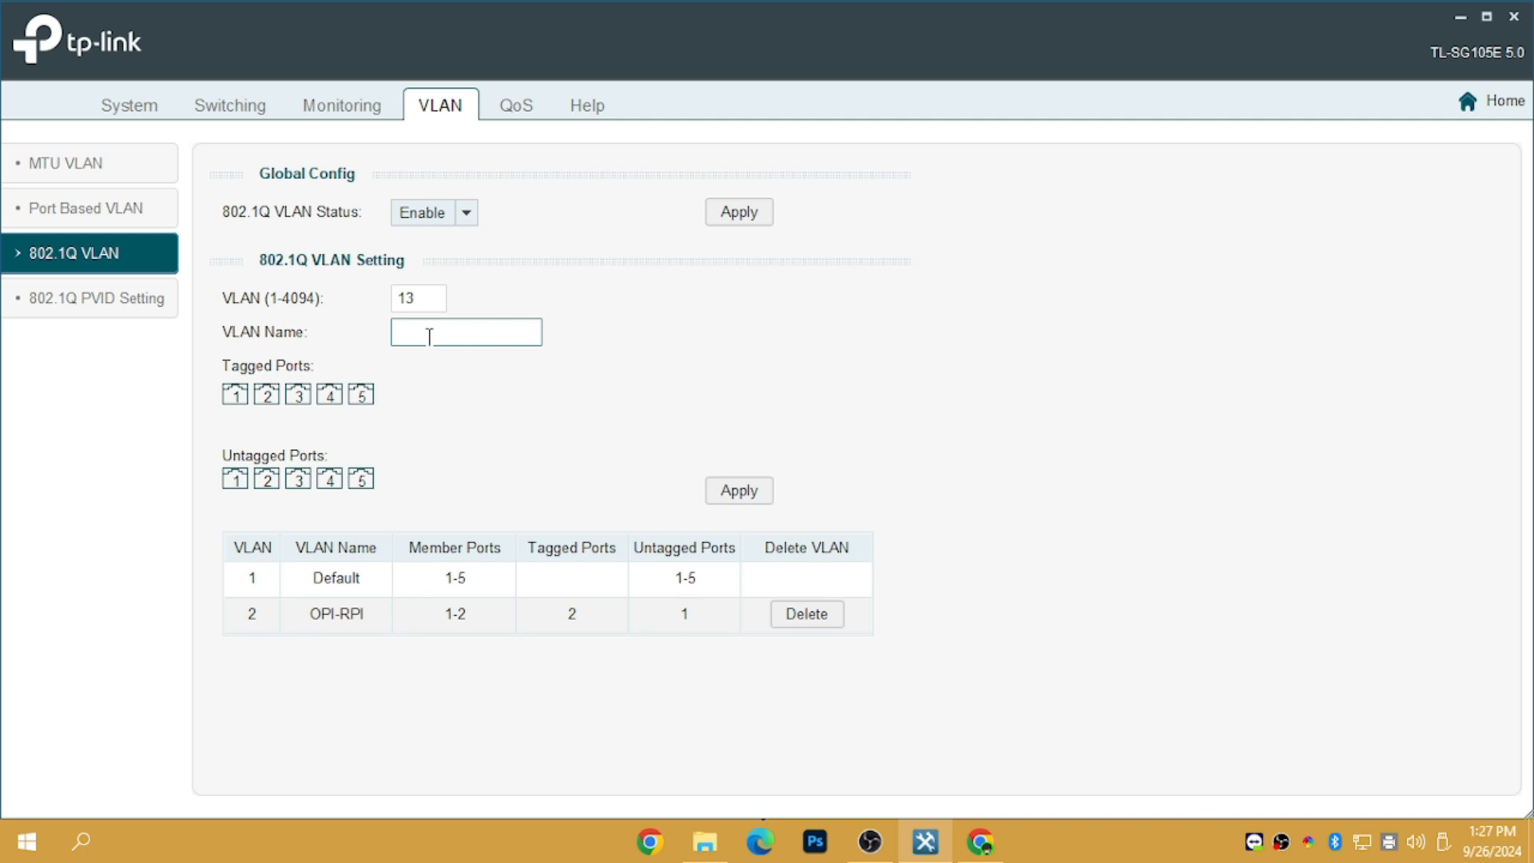
text(a)
key(BackSpace)
text(AP)
click(539, 466)
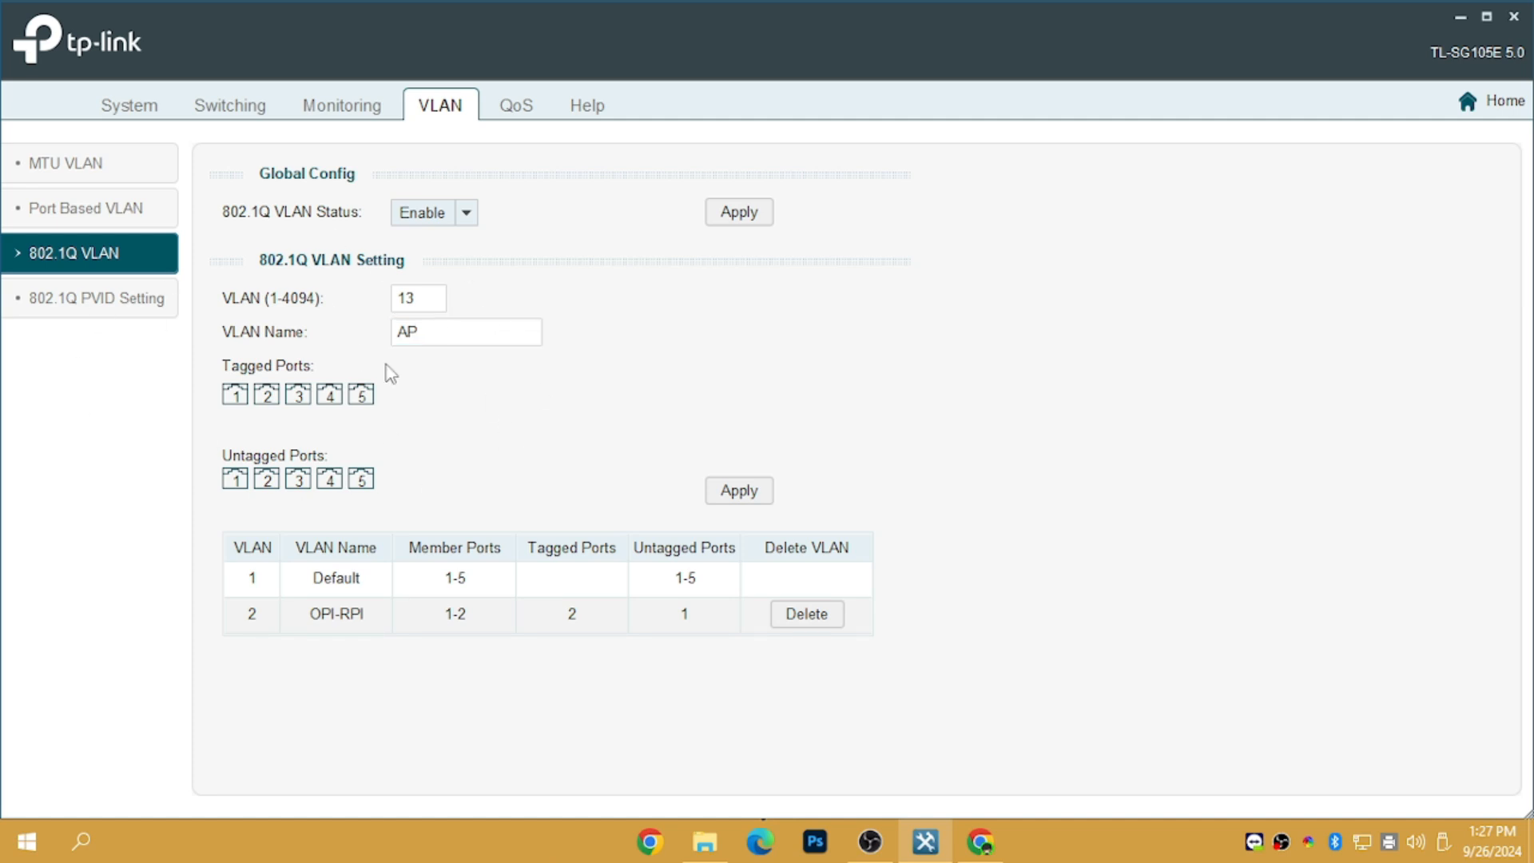
Tag port 2 in VLAN 13, trying ports 3-5 as untagged before clearing them
click(267, 397)
click(299, 481)
click(329, 480)
click(363, 482)
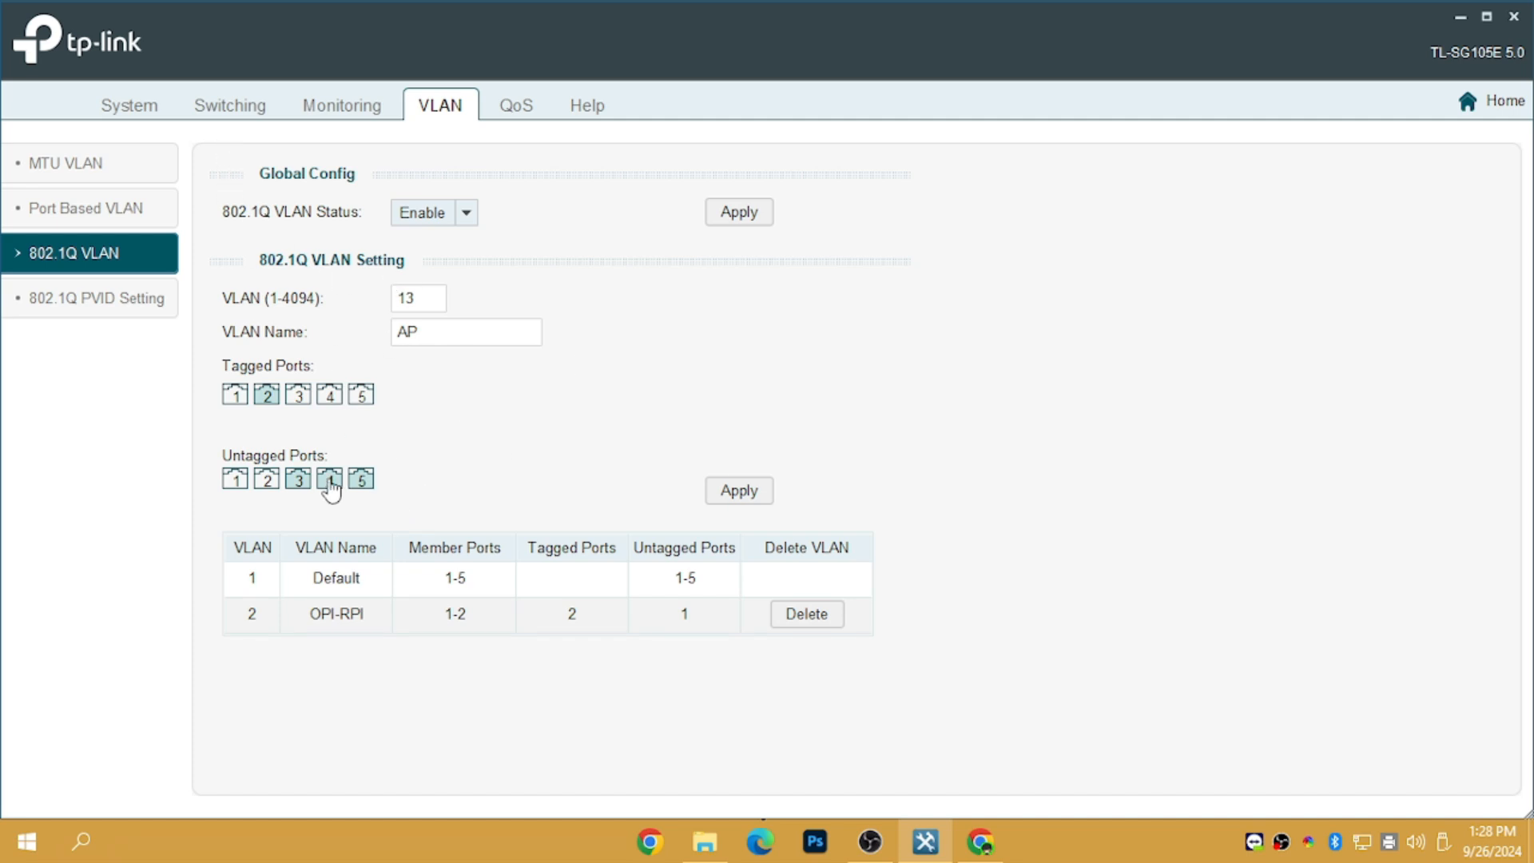
click(302, 482)
click(330, 480)
click(359, 482)
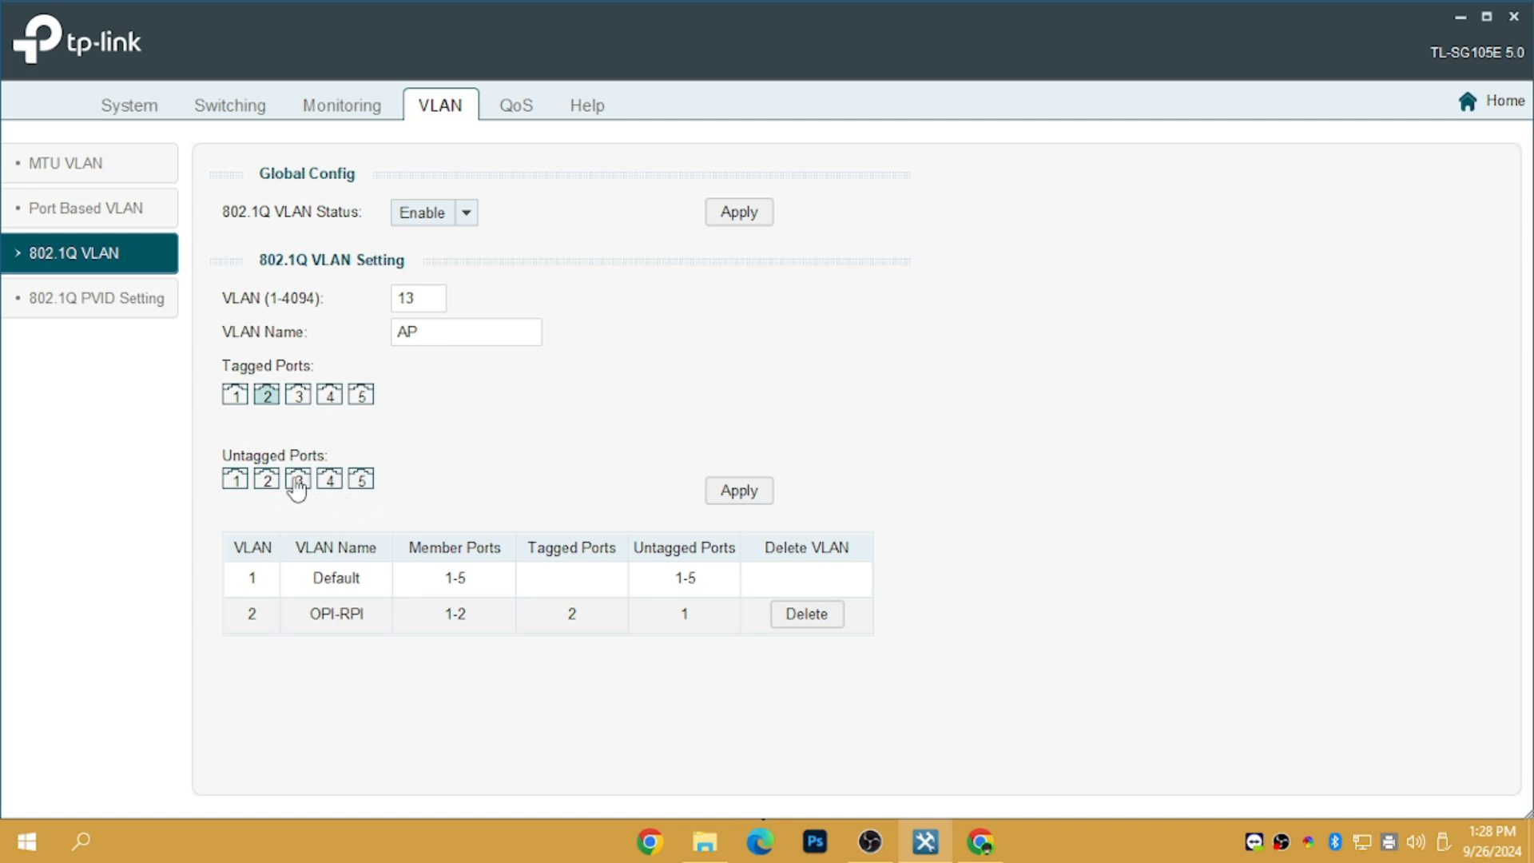
Make ports 3, 4 and 5 untagged members of VLAN 13 instead of tagged
click(298, 396)
click(331, 397)
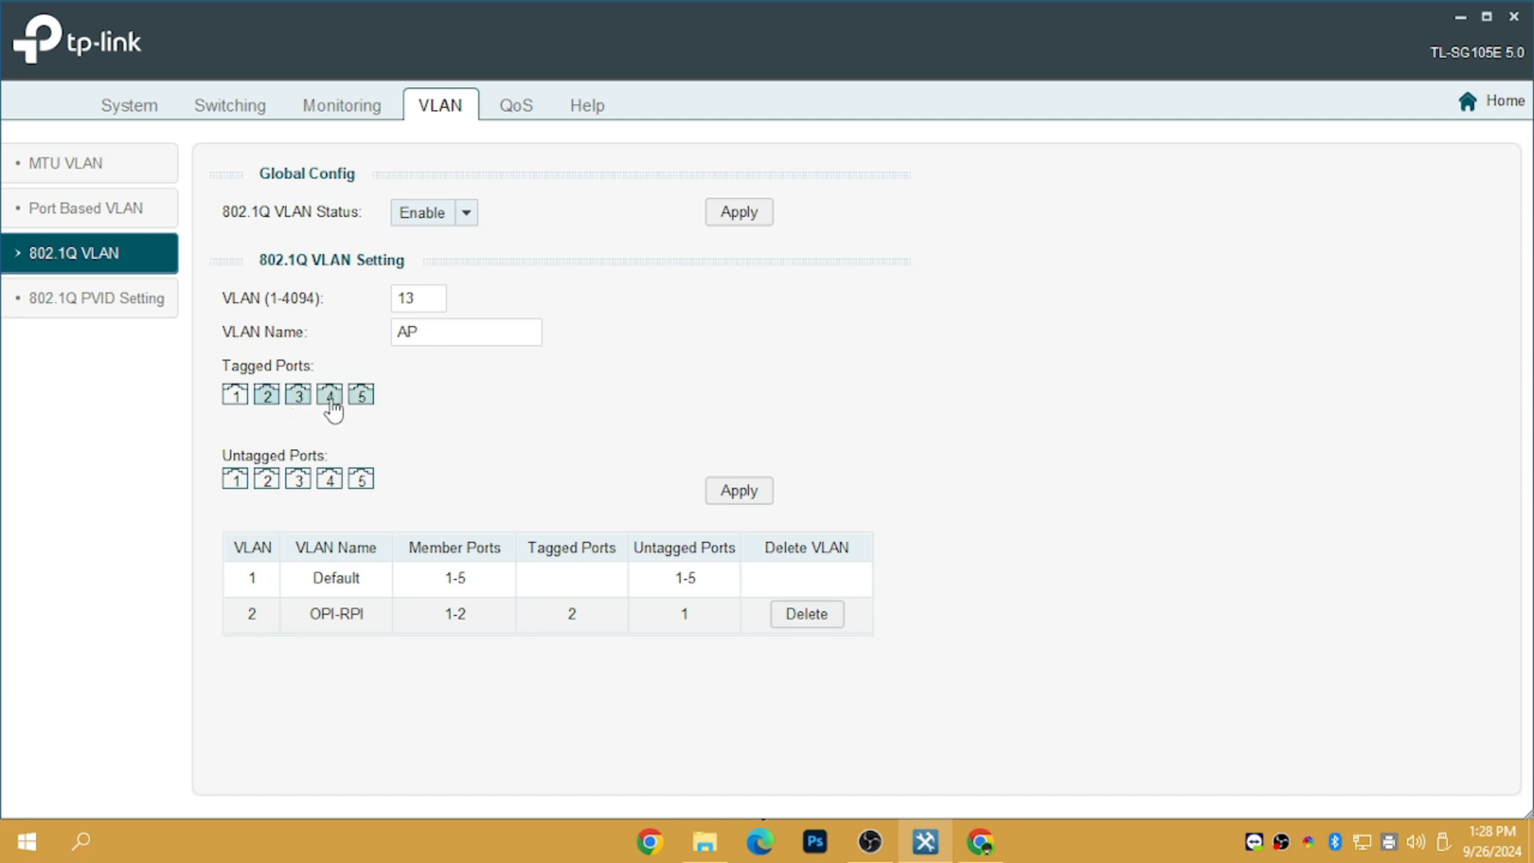
click(303, 403)
click(330, 397)
click(361, 397)
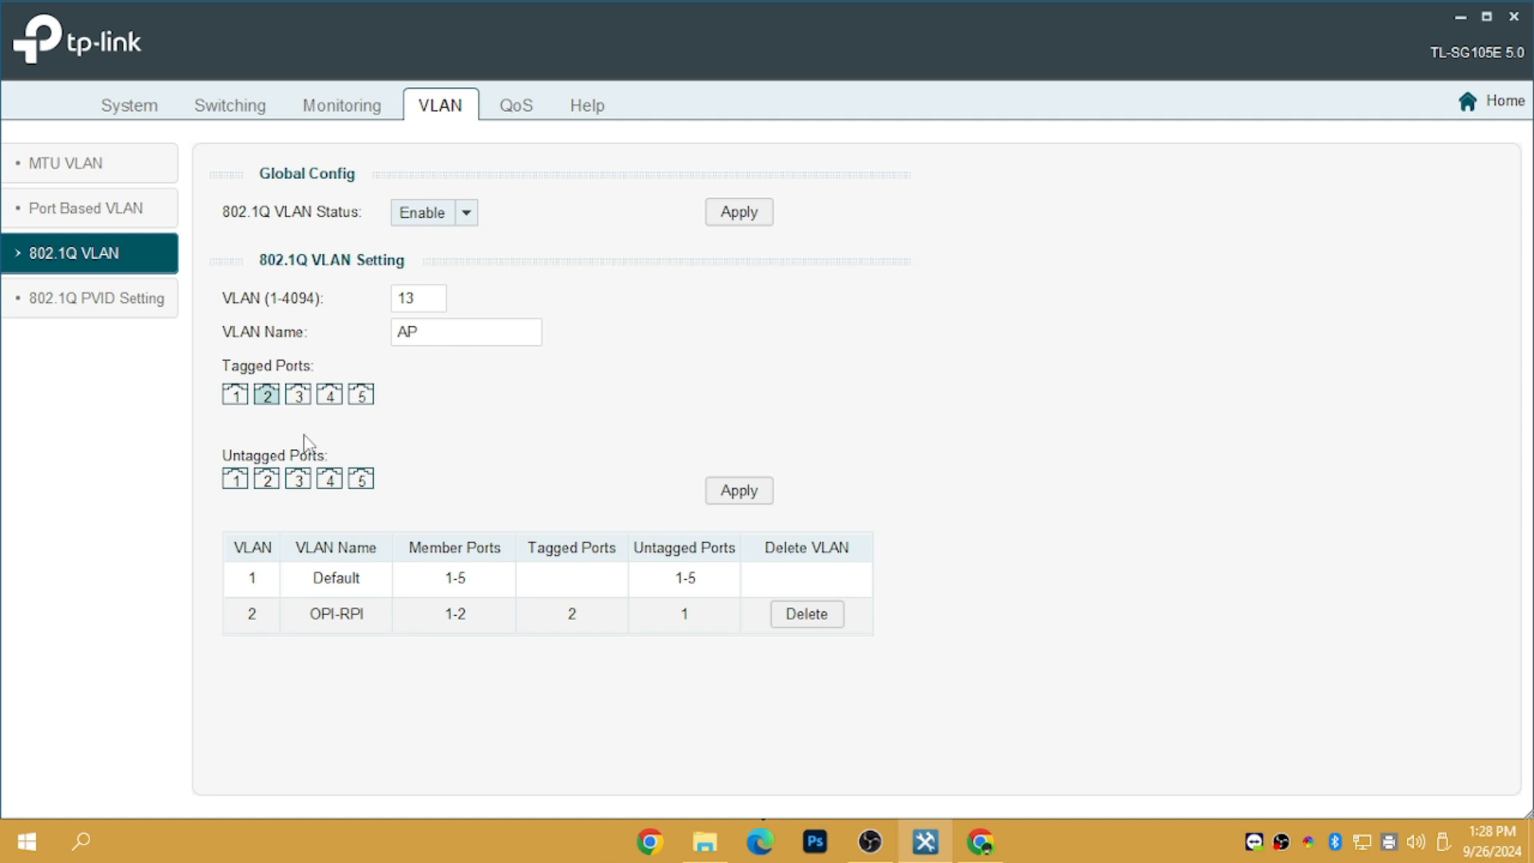
click(300, 480)
click(330, 481)
click(361, 482)
drag(425, 307, 401, 306)
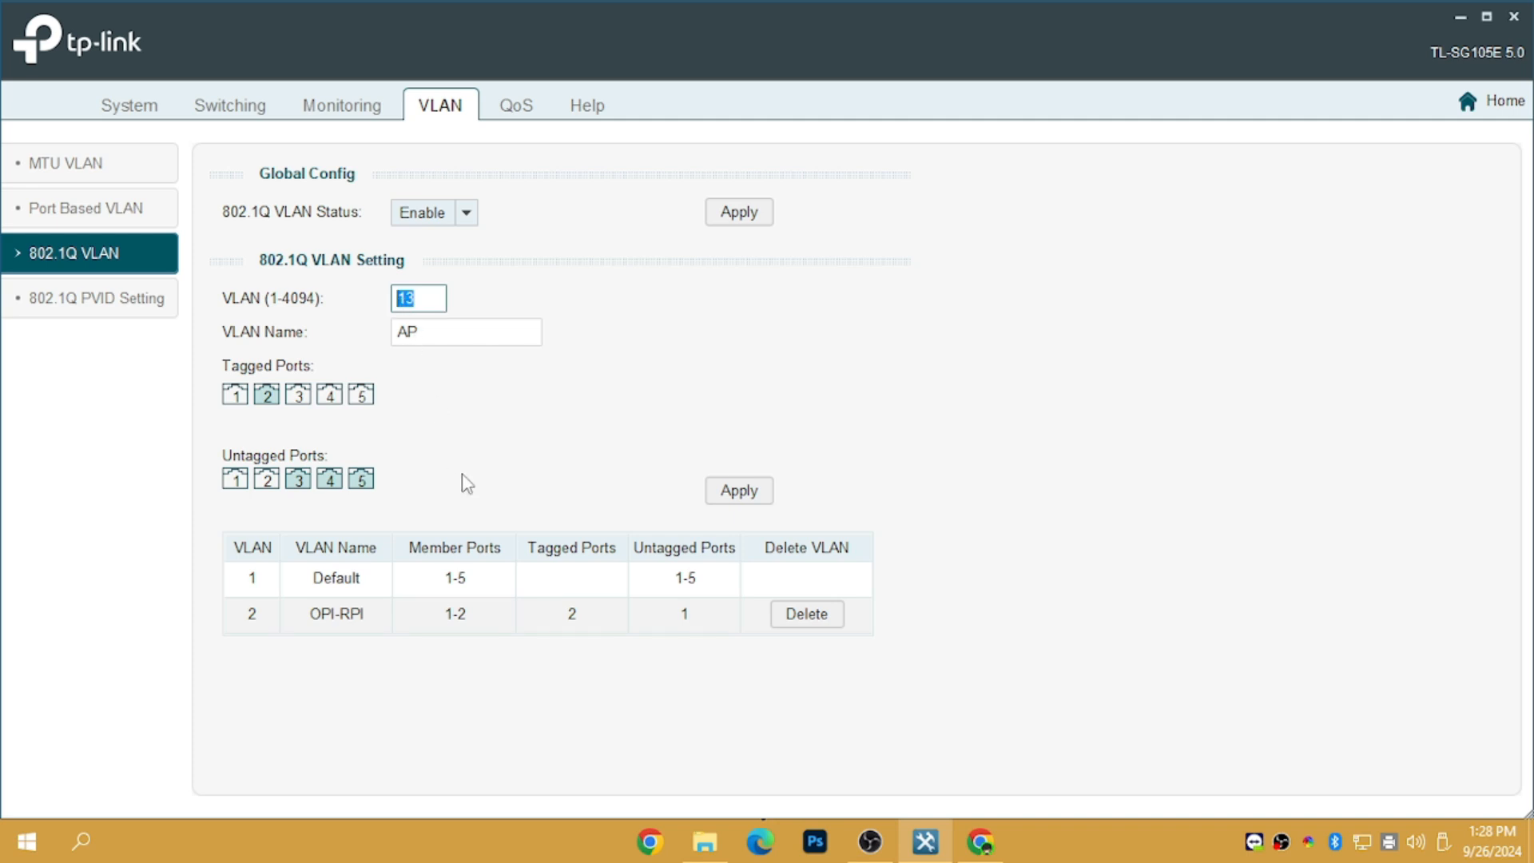
Apply VLAN 13 'AP' with member ports 2-5 (untagged 3-5), then go to the QoS Basic page
click(731, 491)
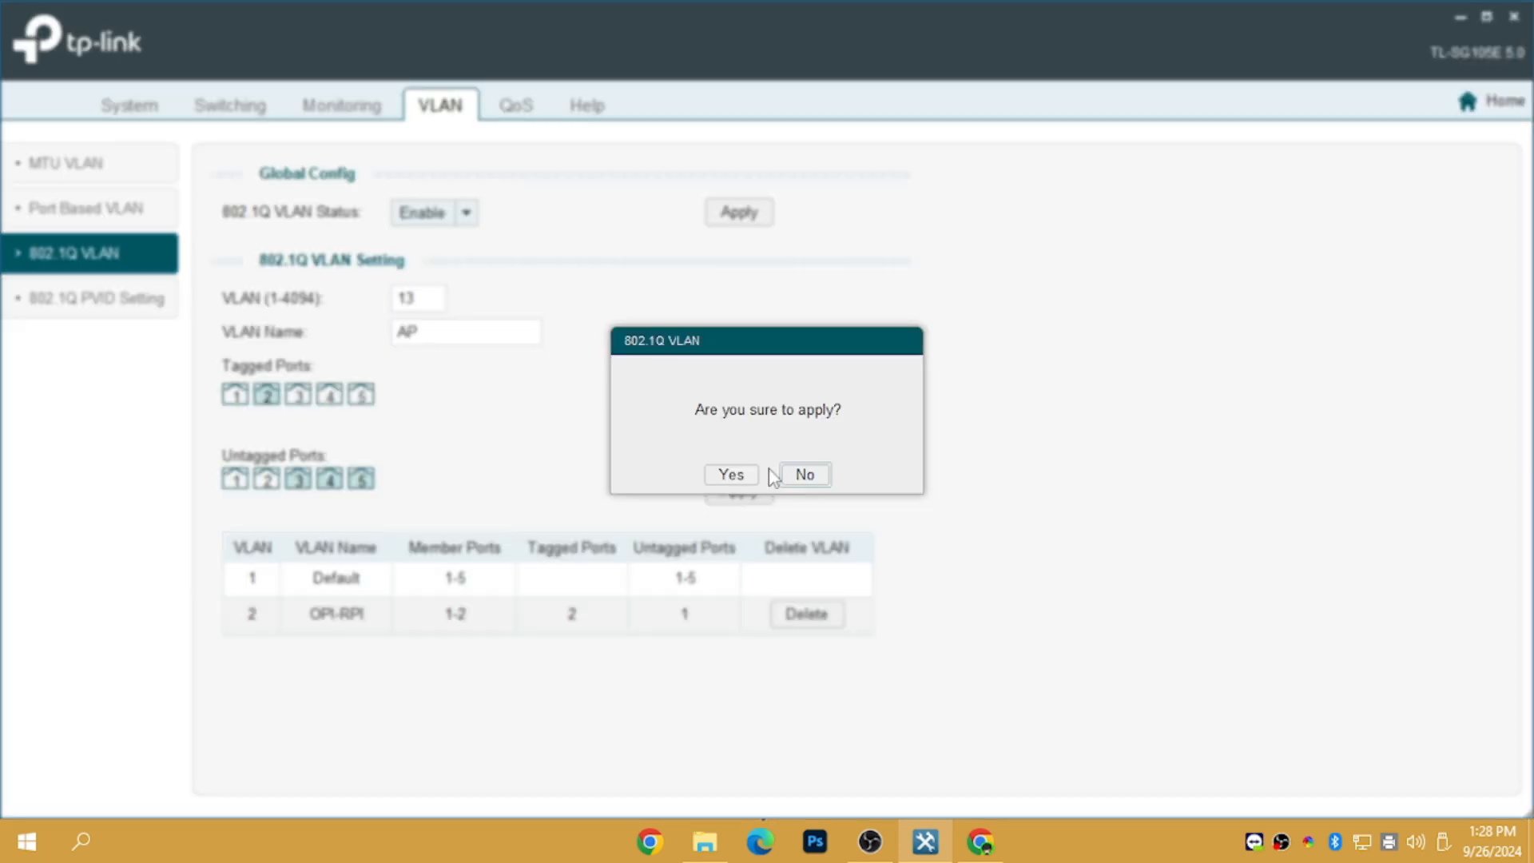
click(751, 471)
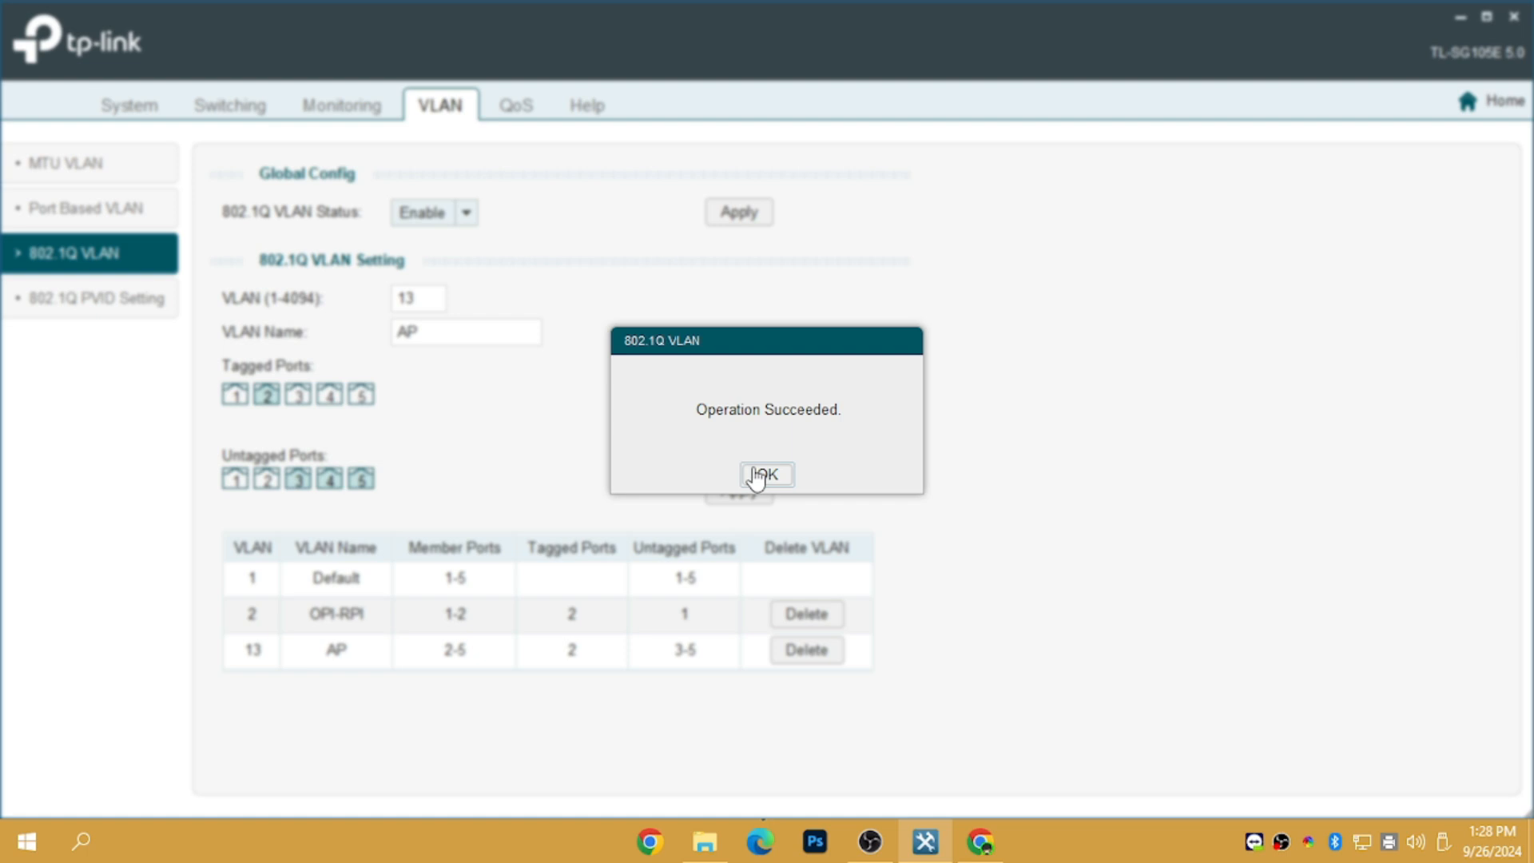
click(759, 475)
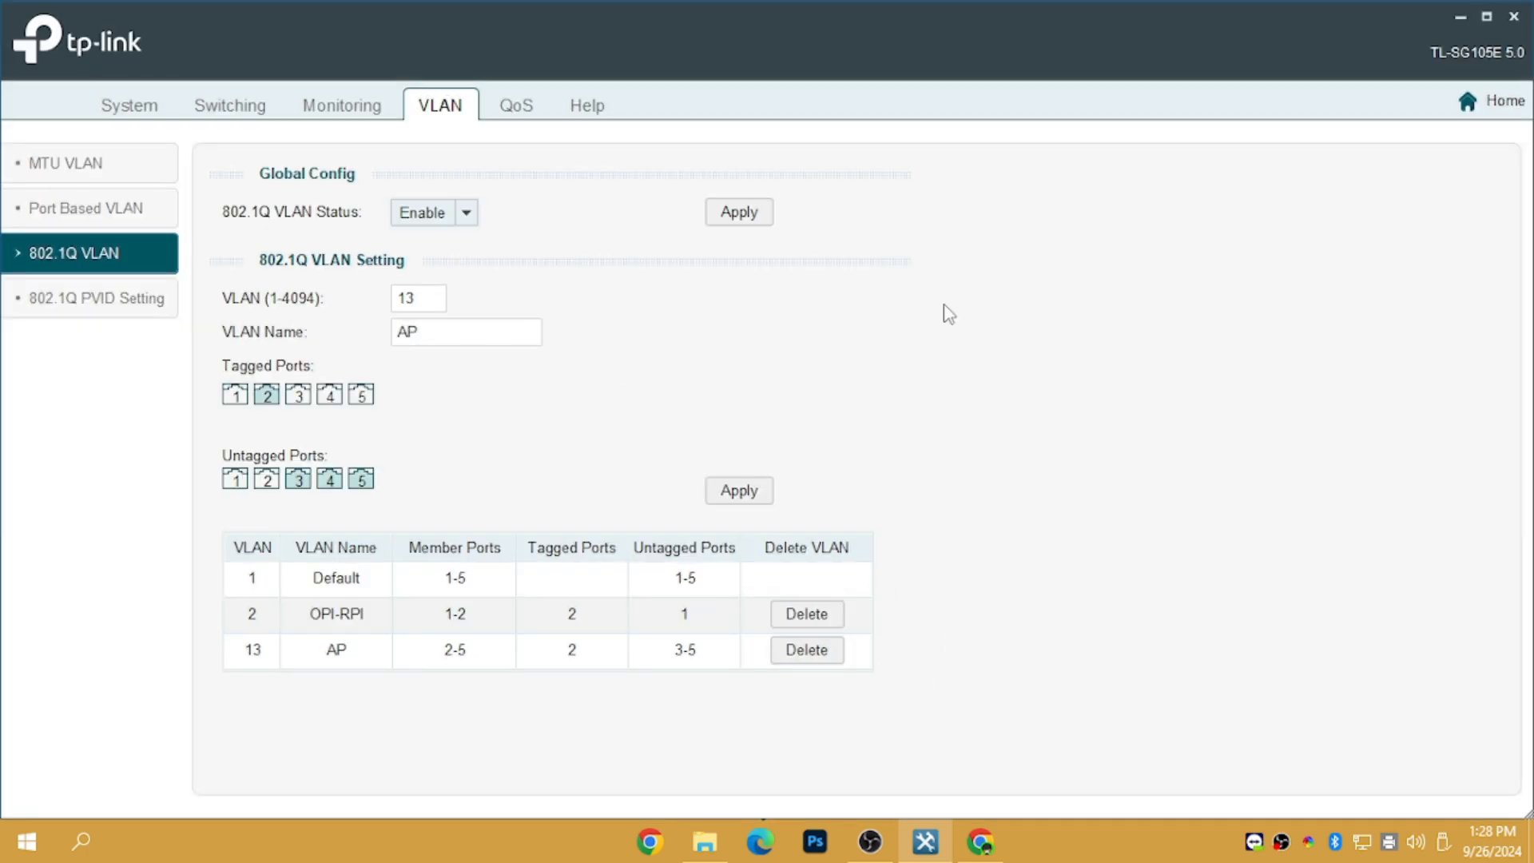
click(516, 114)
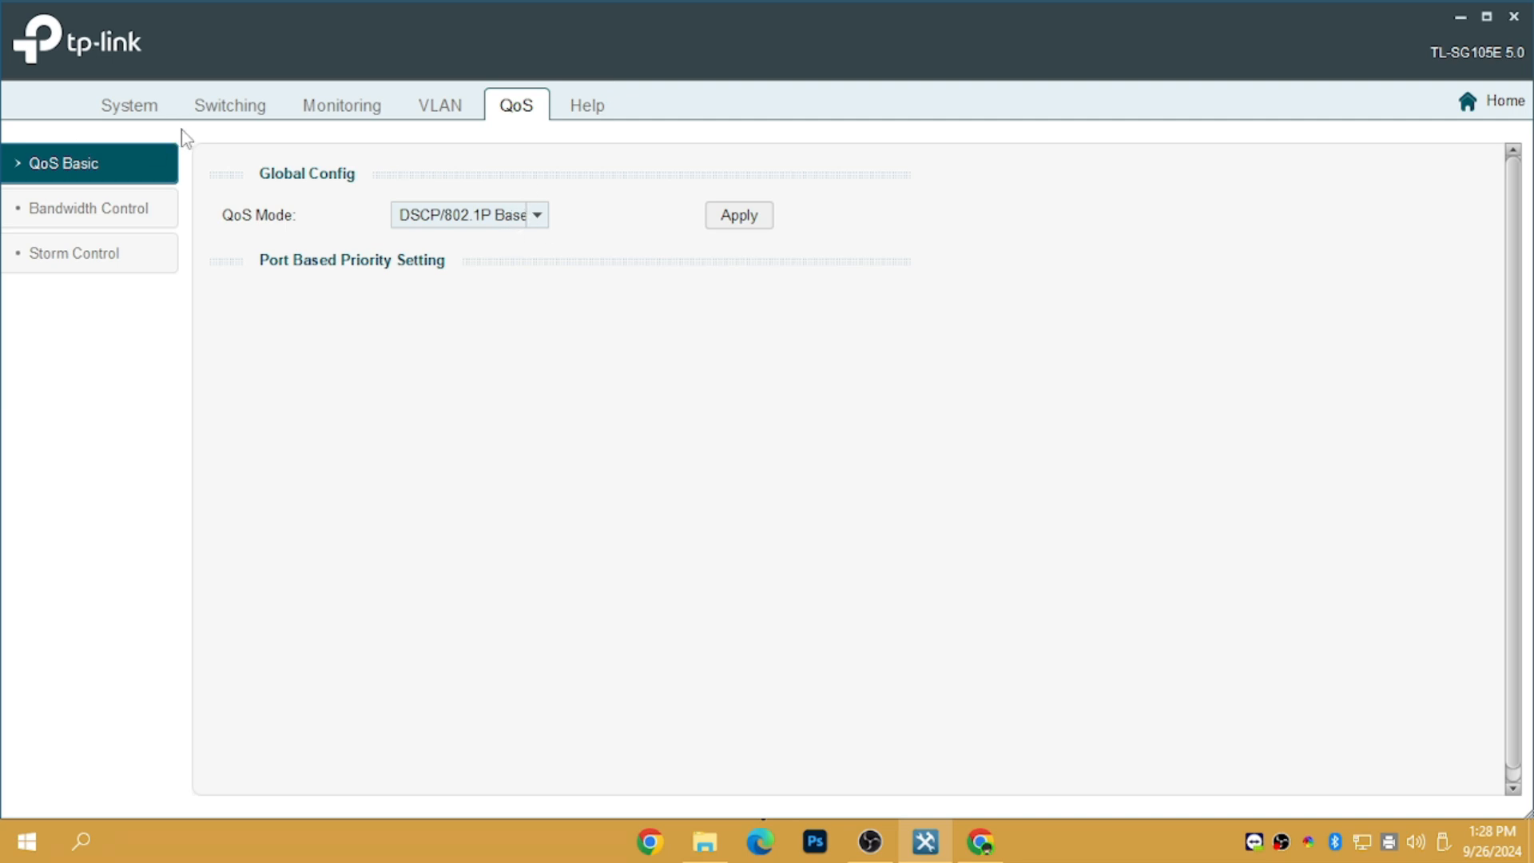
Pass through QoS Bandwidth Control, then return to the 802.1Q VLAN list showing VLANs 1, 2 'OPI-RPI' and 13 'AP'
click(111, 212)
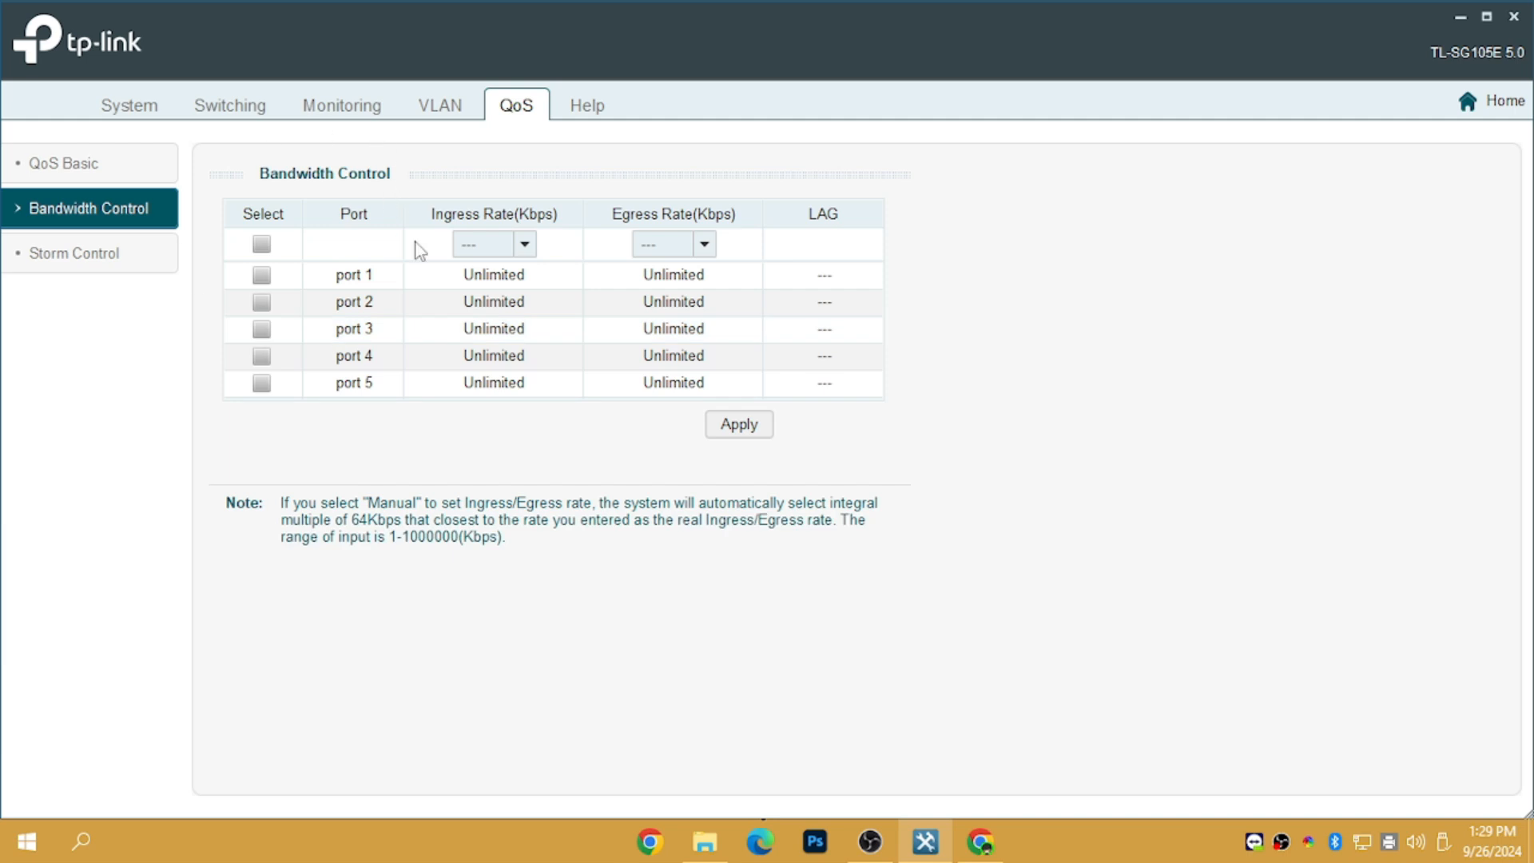
click(453, 114)
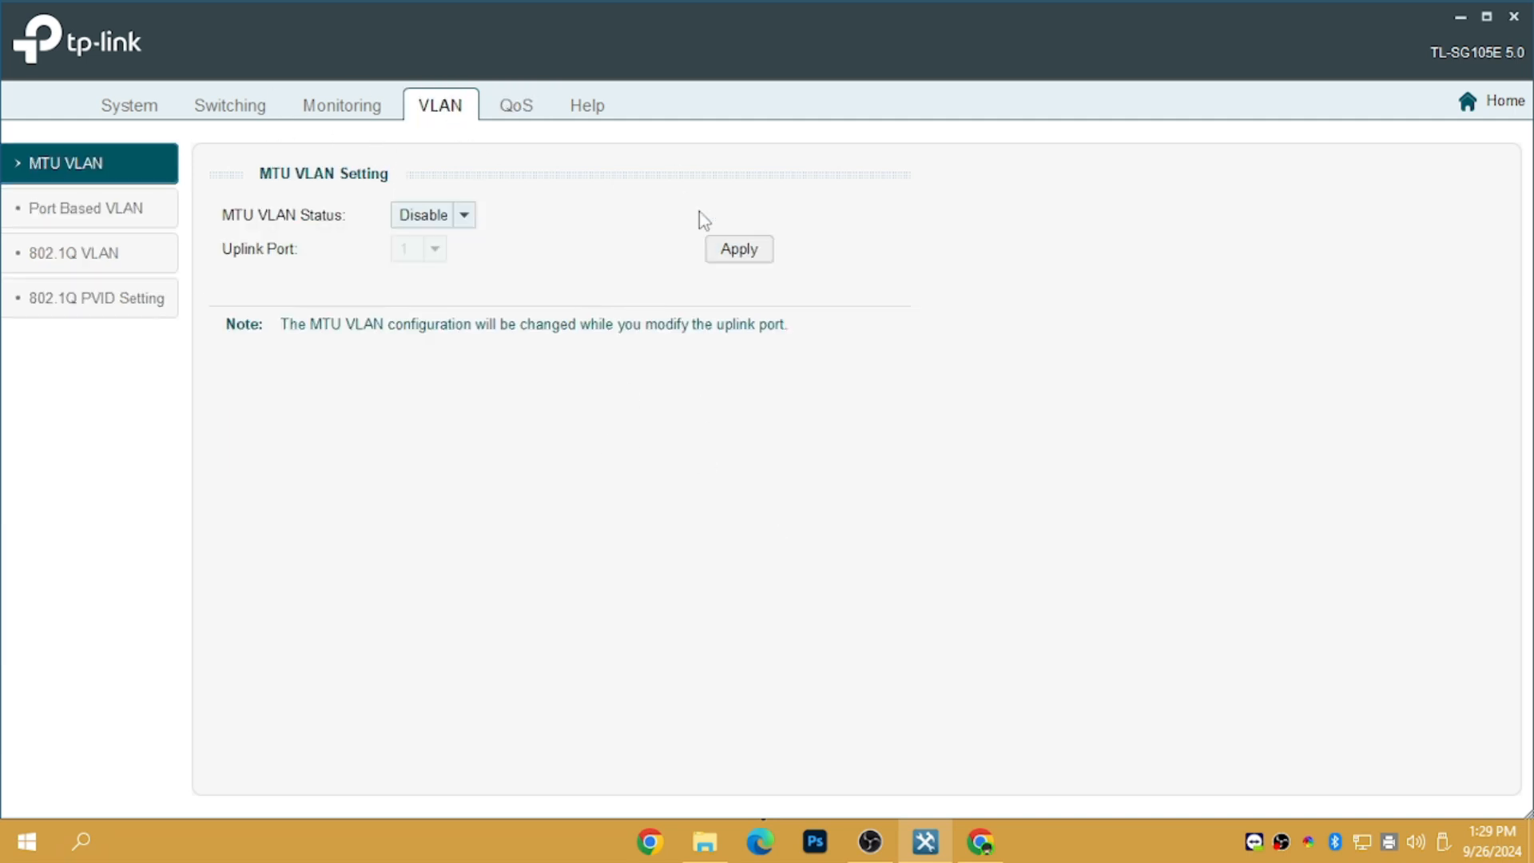
click(529, 118)
click(435, 121)
click(99, 257)
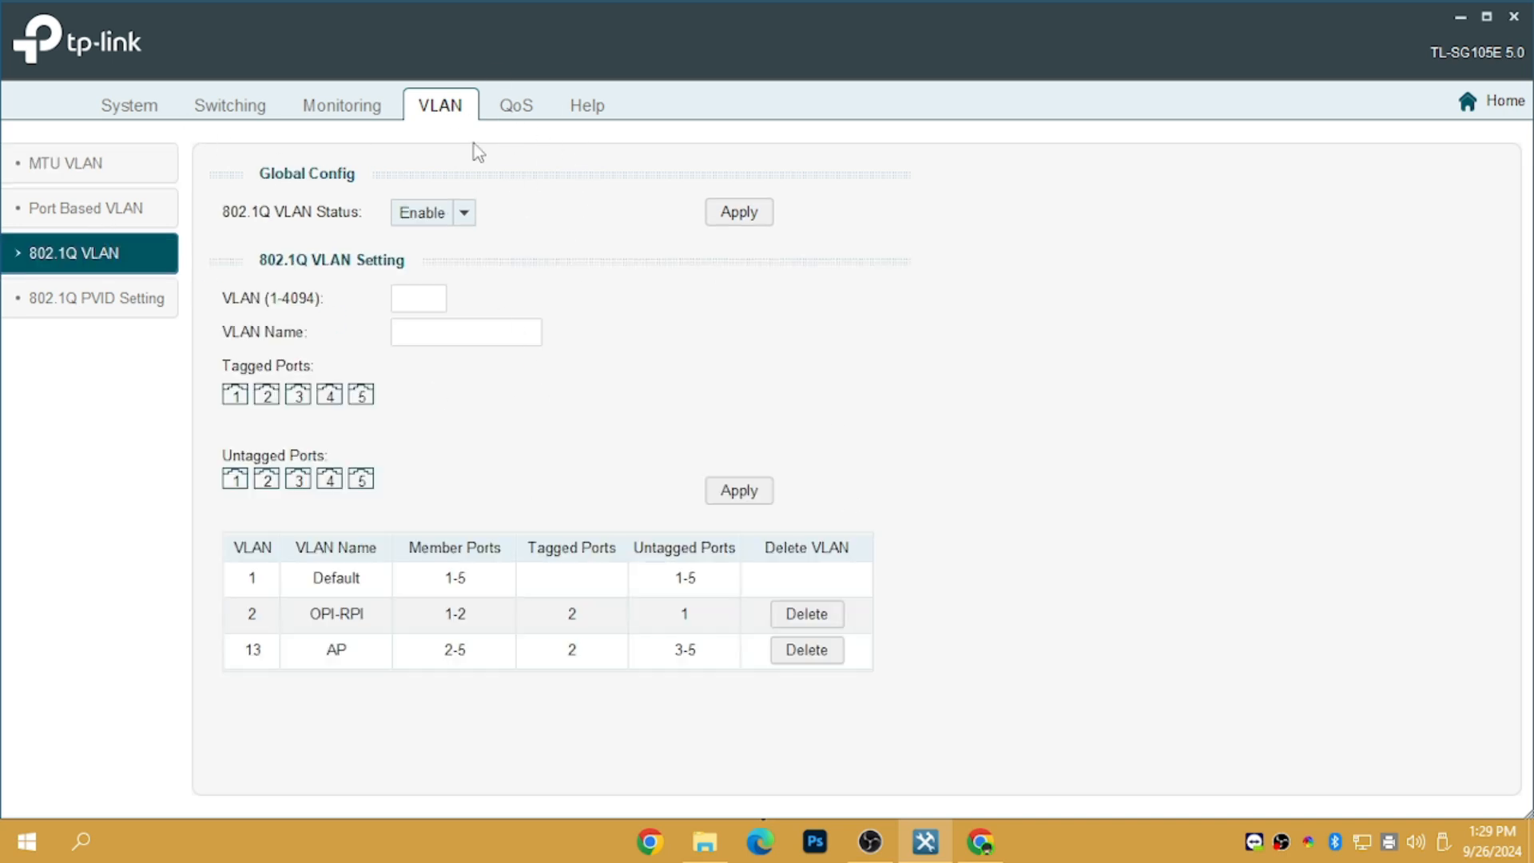
In 802.1Q PVID Setting, give port 2 a PVID of 2 and apply it to the switch
click(55, 305)
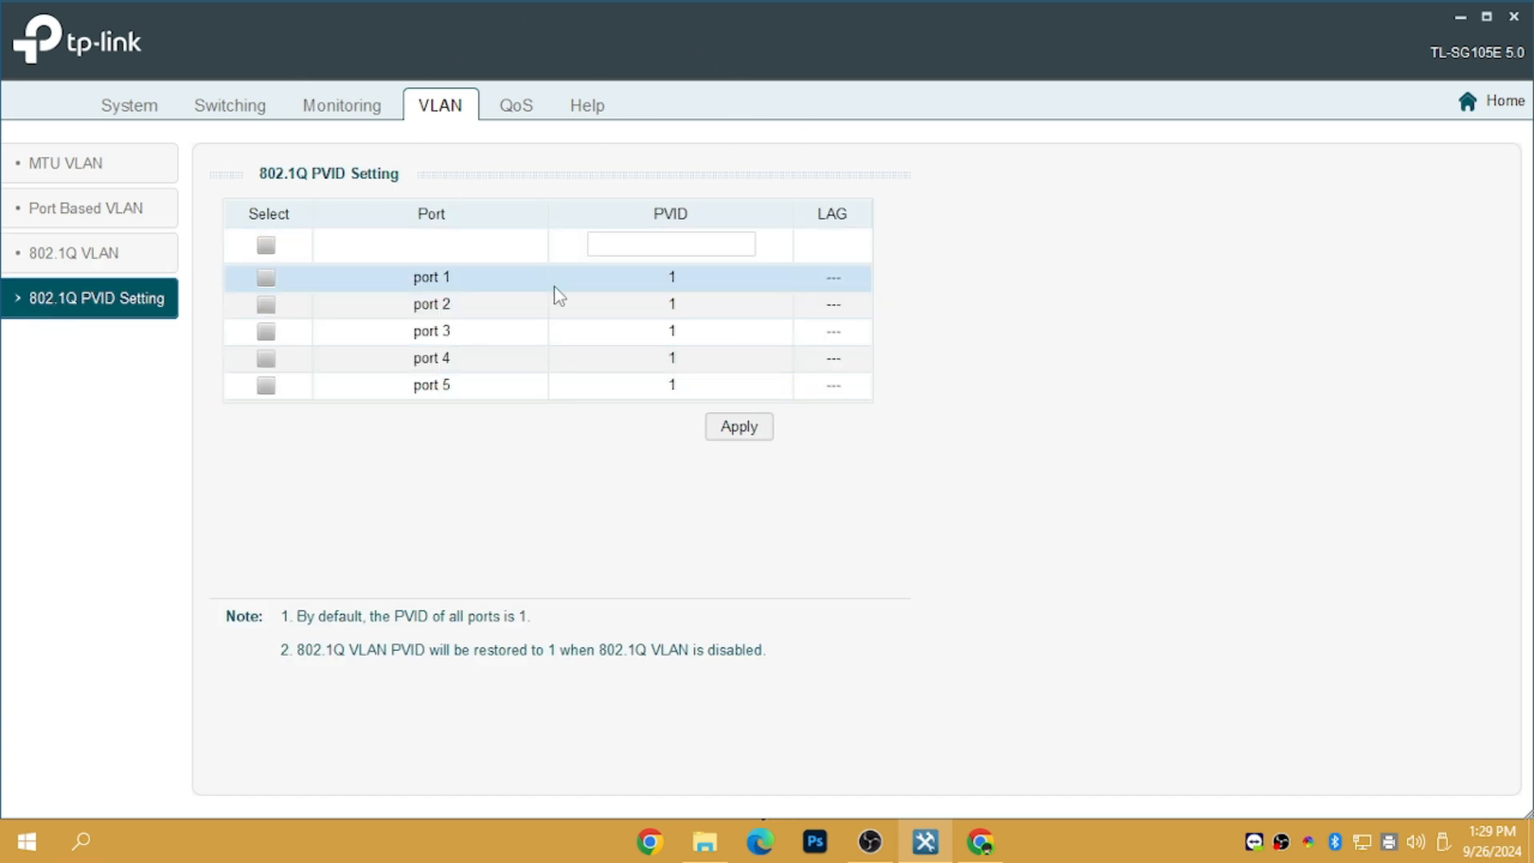
click(673, 311)
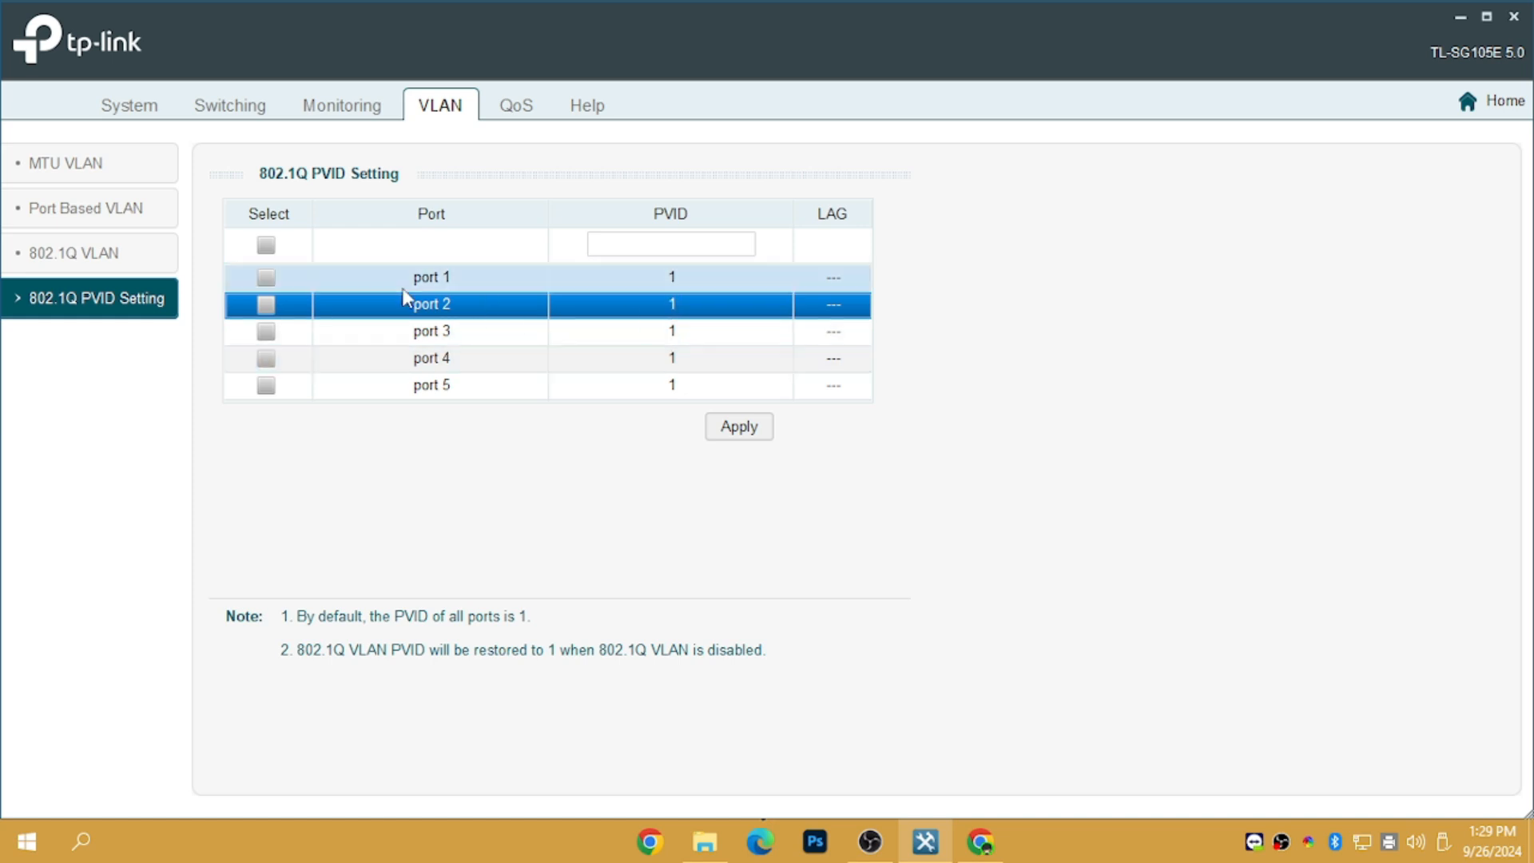
click(682, 250)
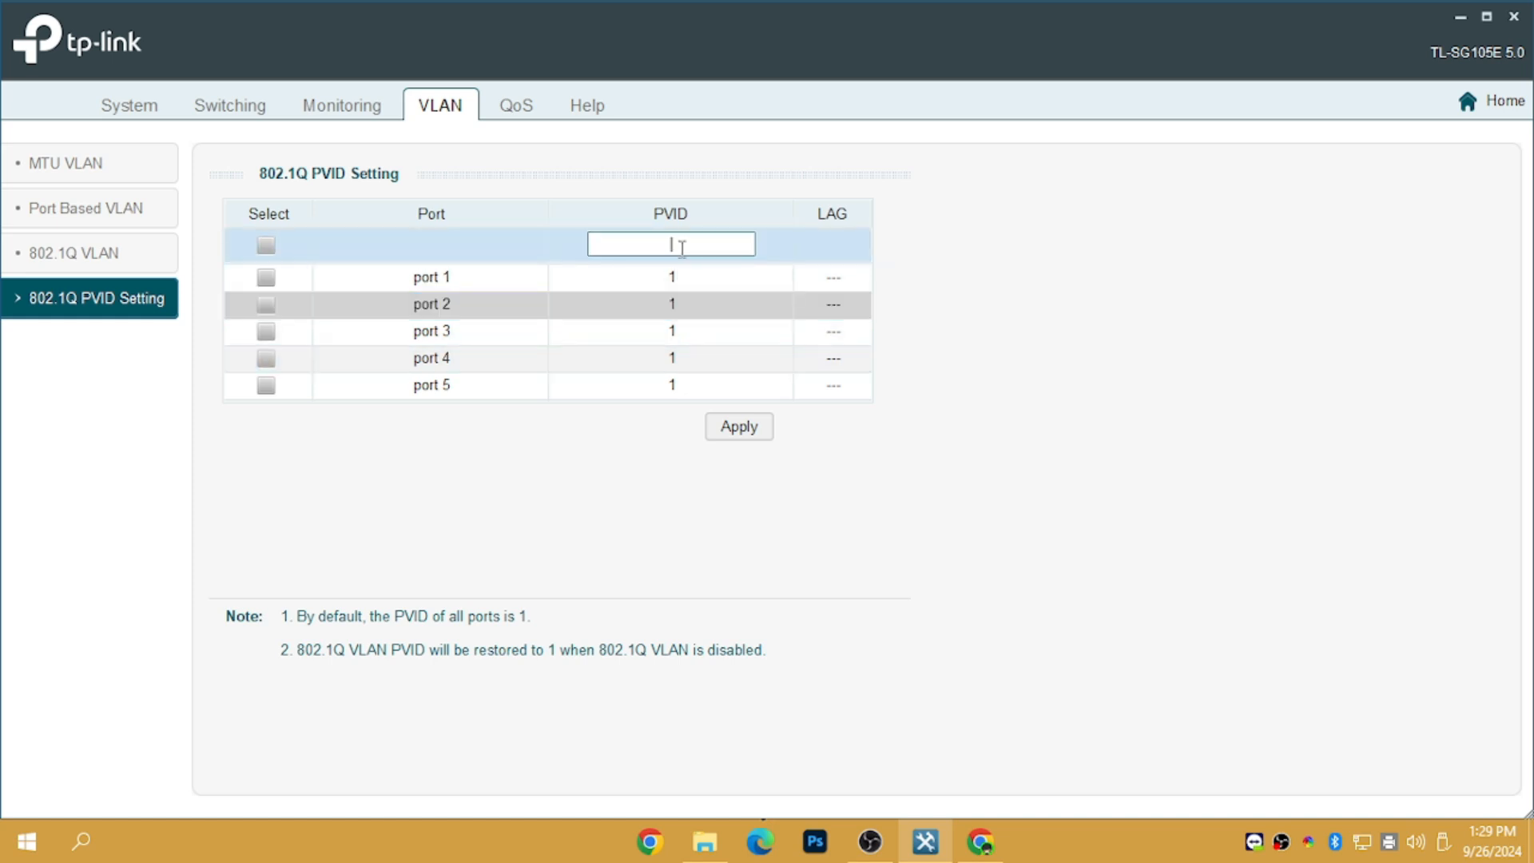
text(2)
click(266, 304)
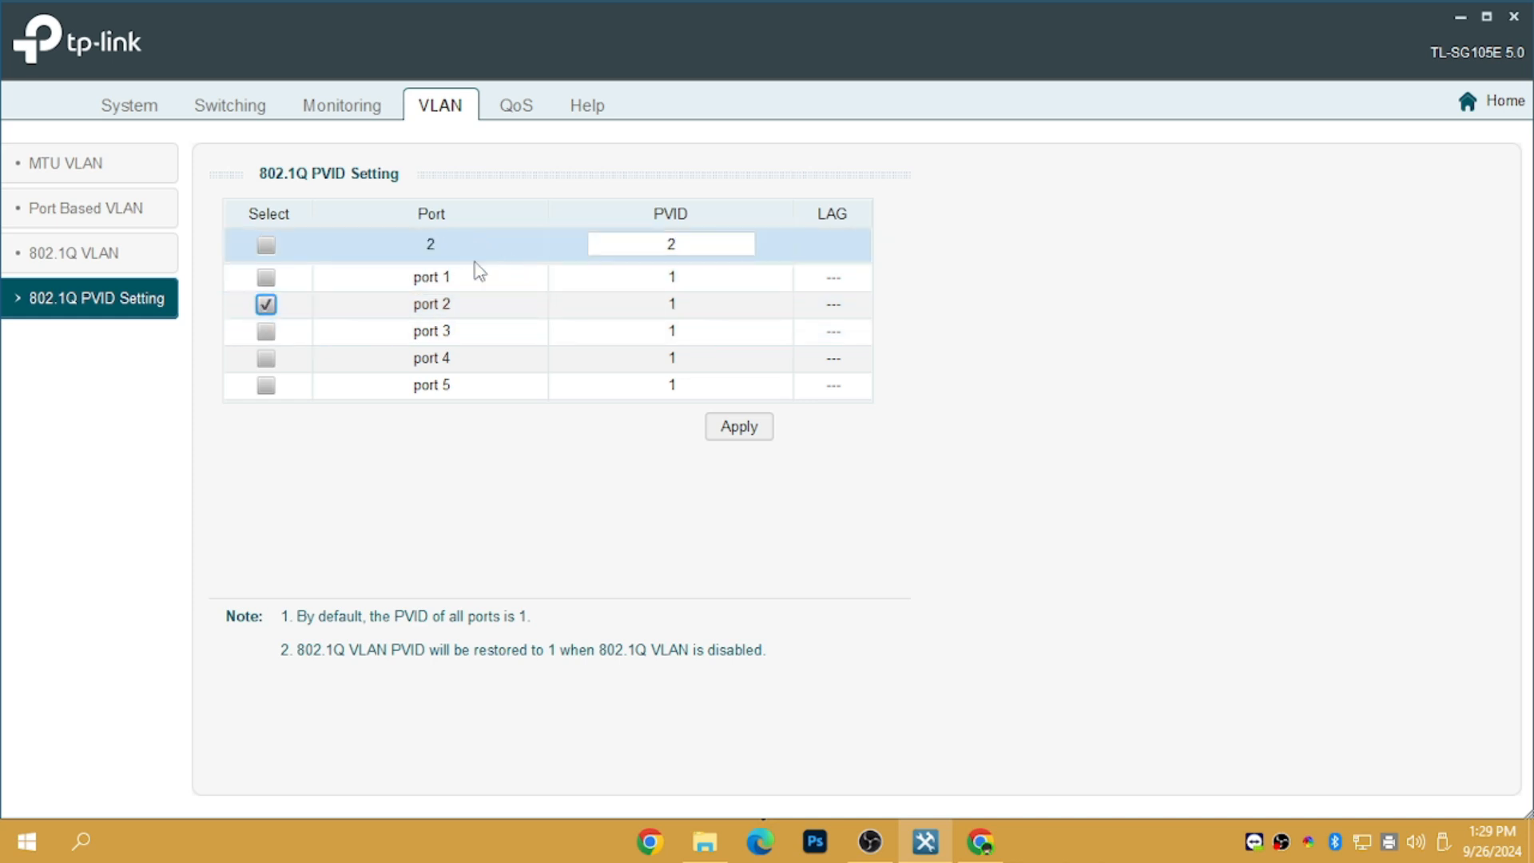
drag(685, 243, 657, 243)
click(739, 427)
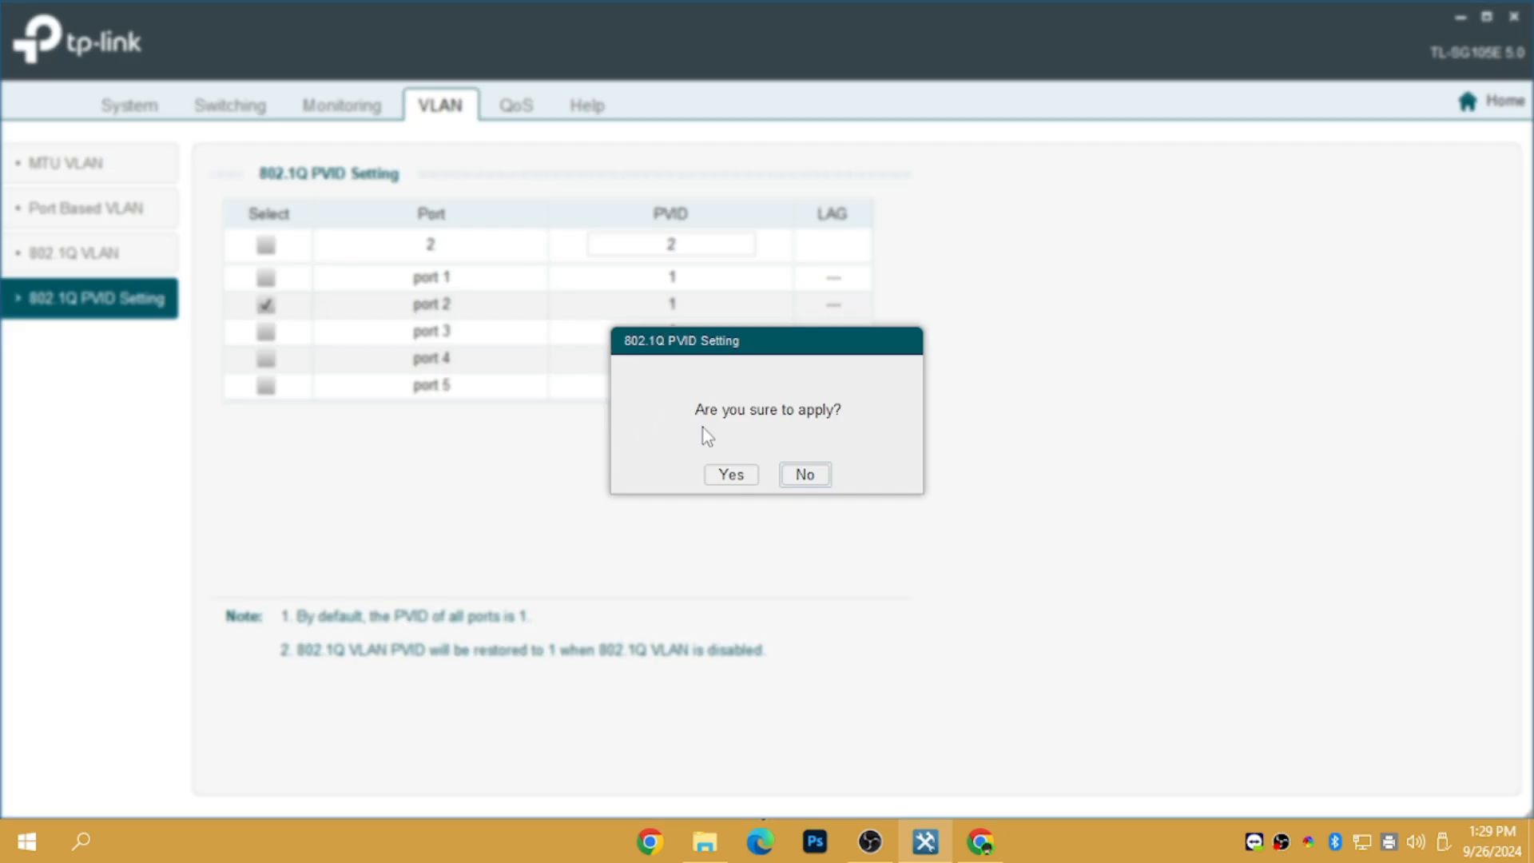
click(721, 477)
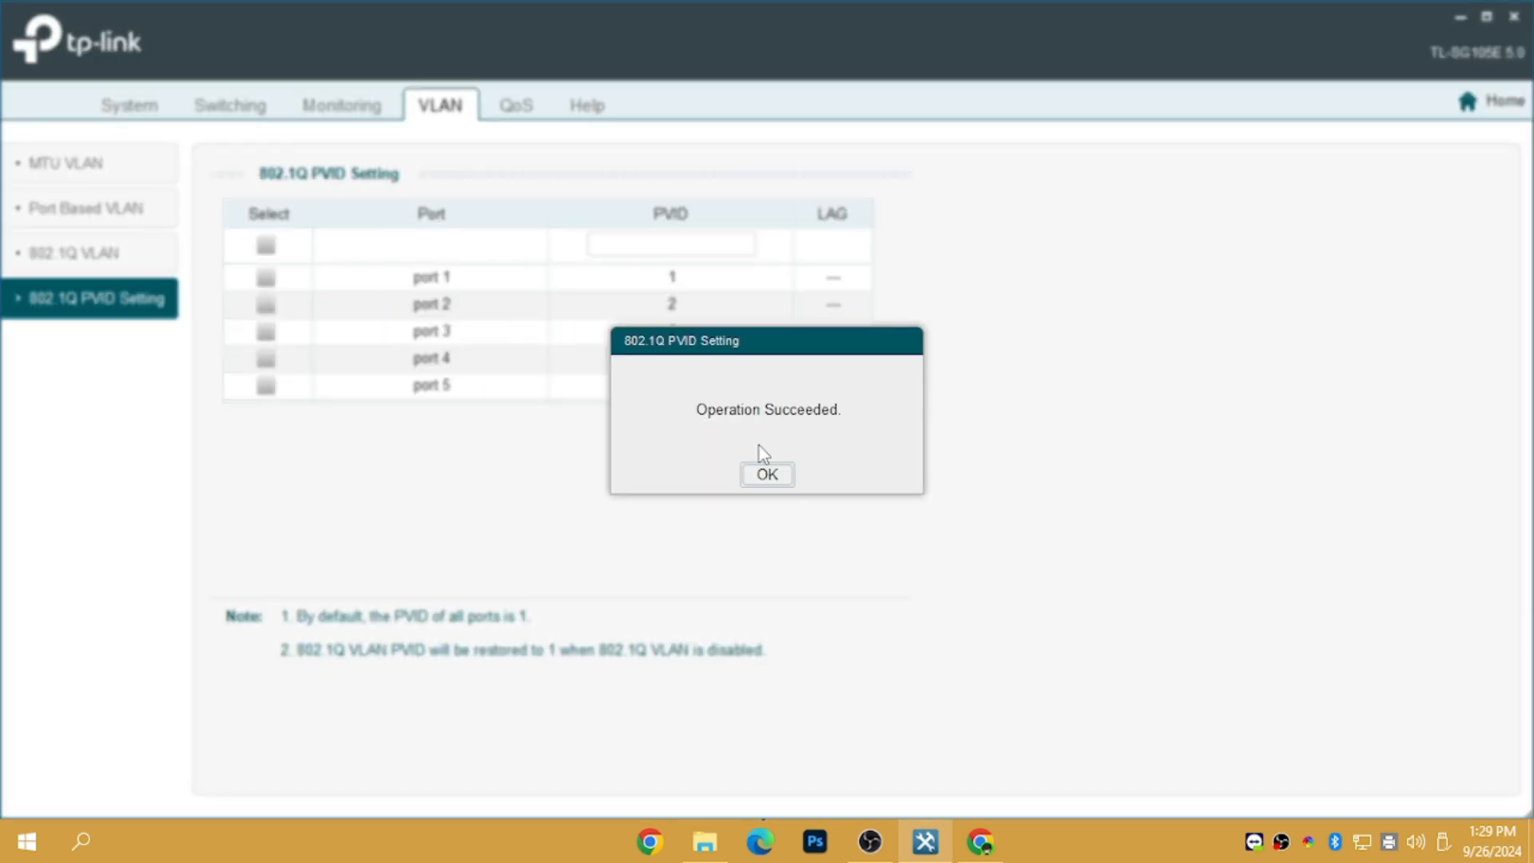
click(769, 474)
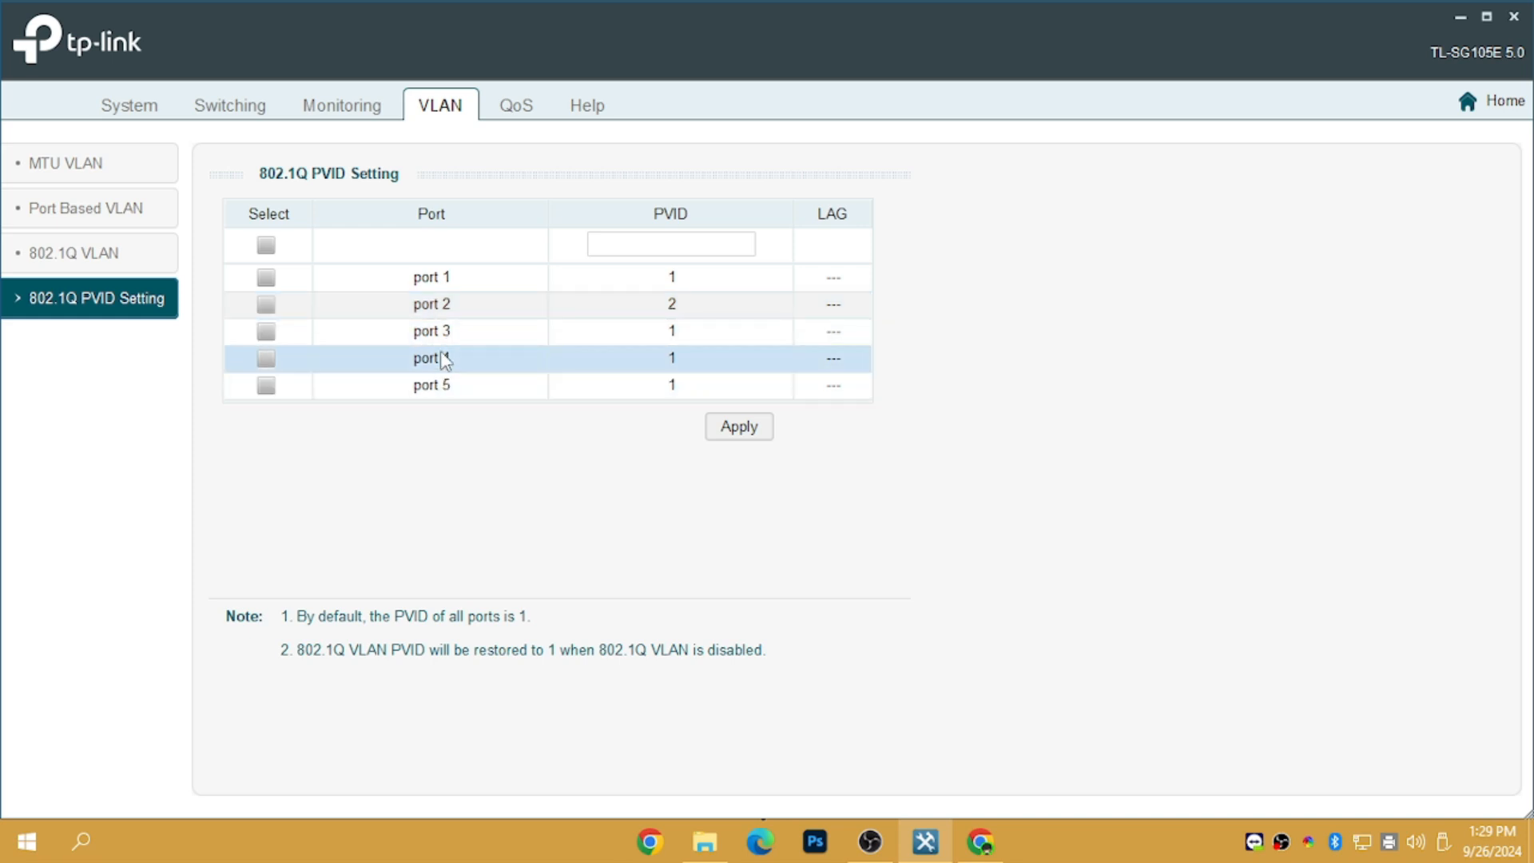
Apply PVID 13 to ports 3, 4 and 5, then go to the QoS Basic page
click(266, 330)
click(266, 358)
click(266, 385)
click(648, 248)
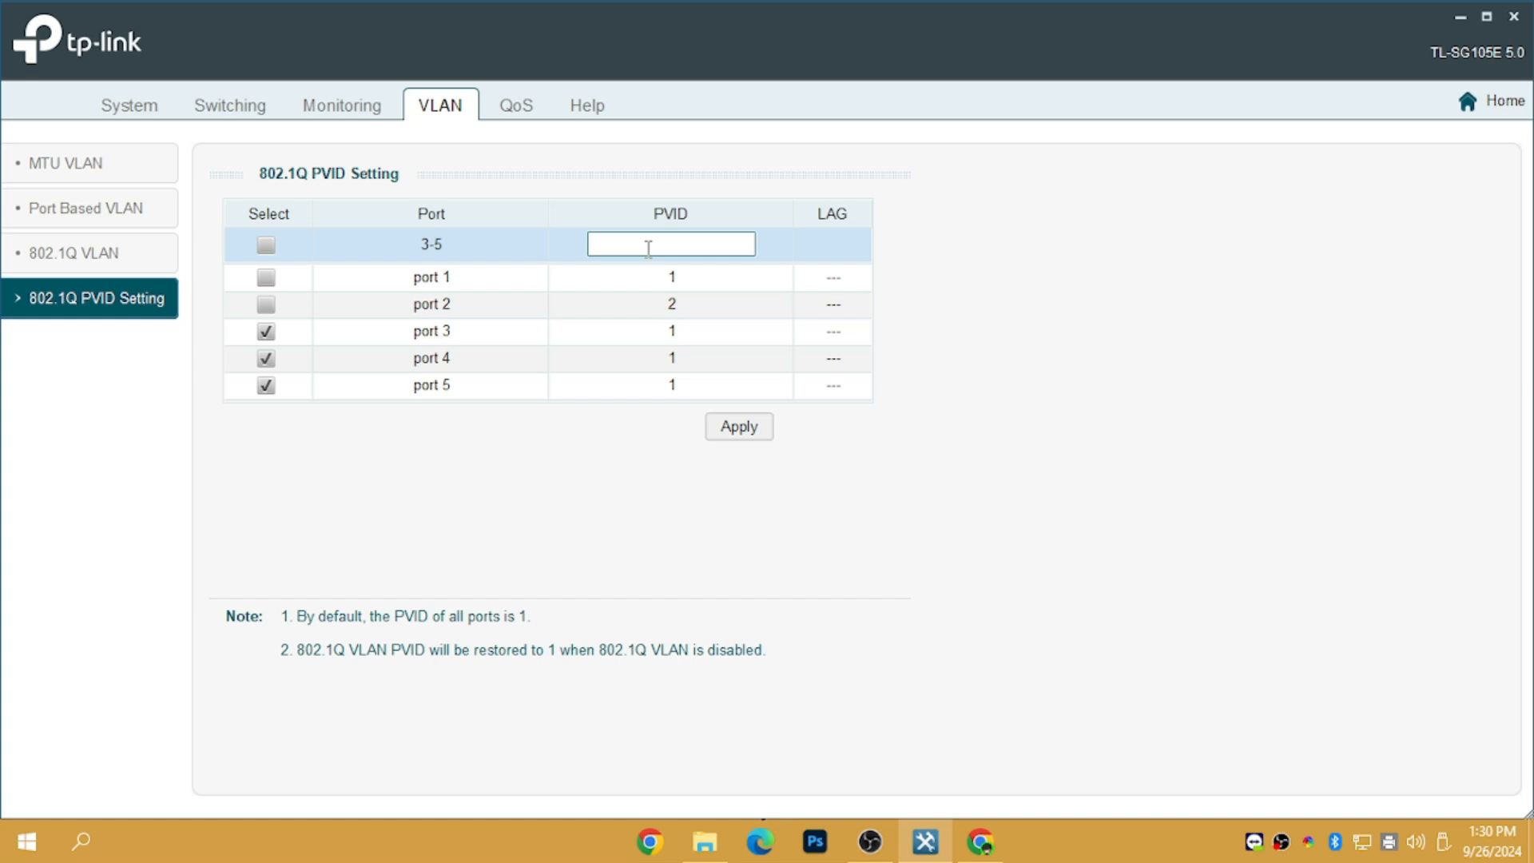
click(755, 428)
click(741, 471)
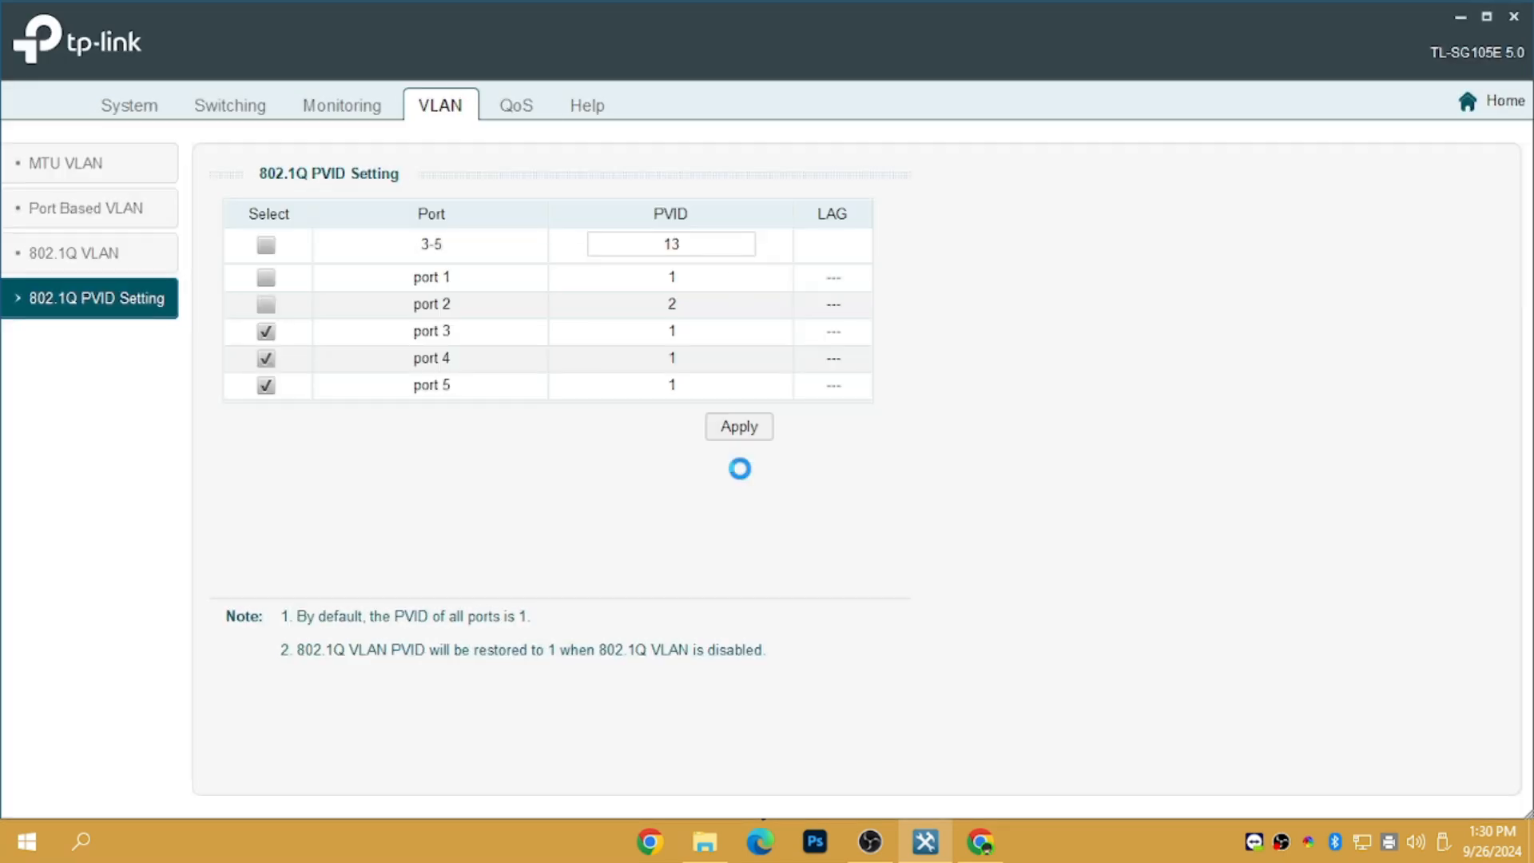
click(757, 473)
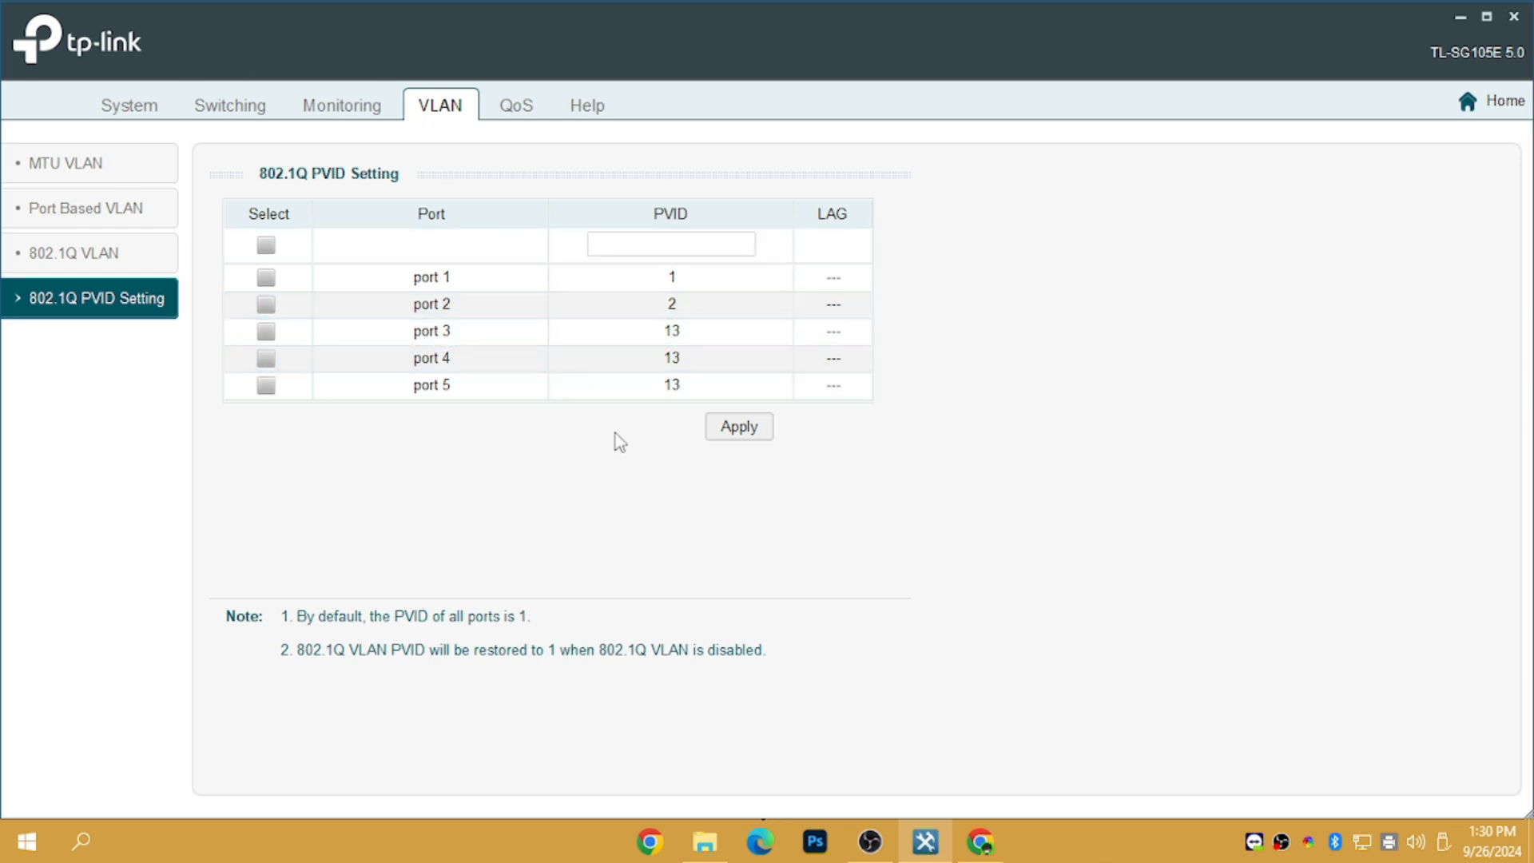
click(513, 115)
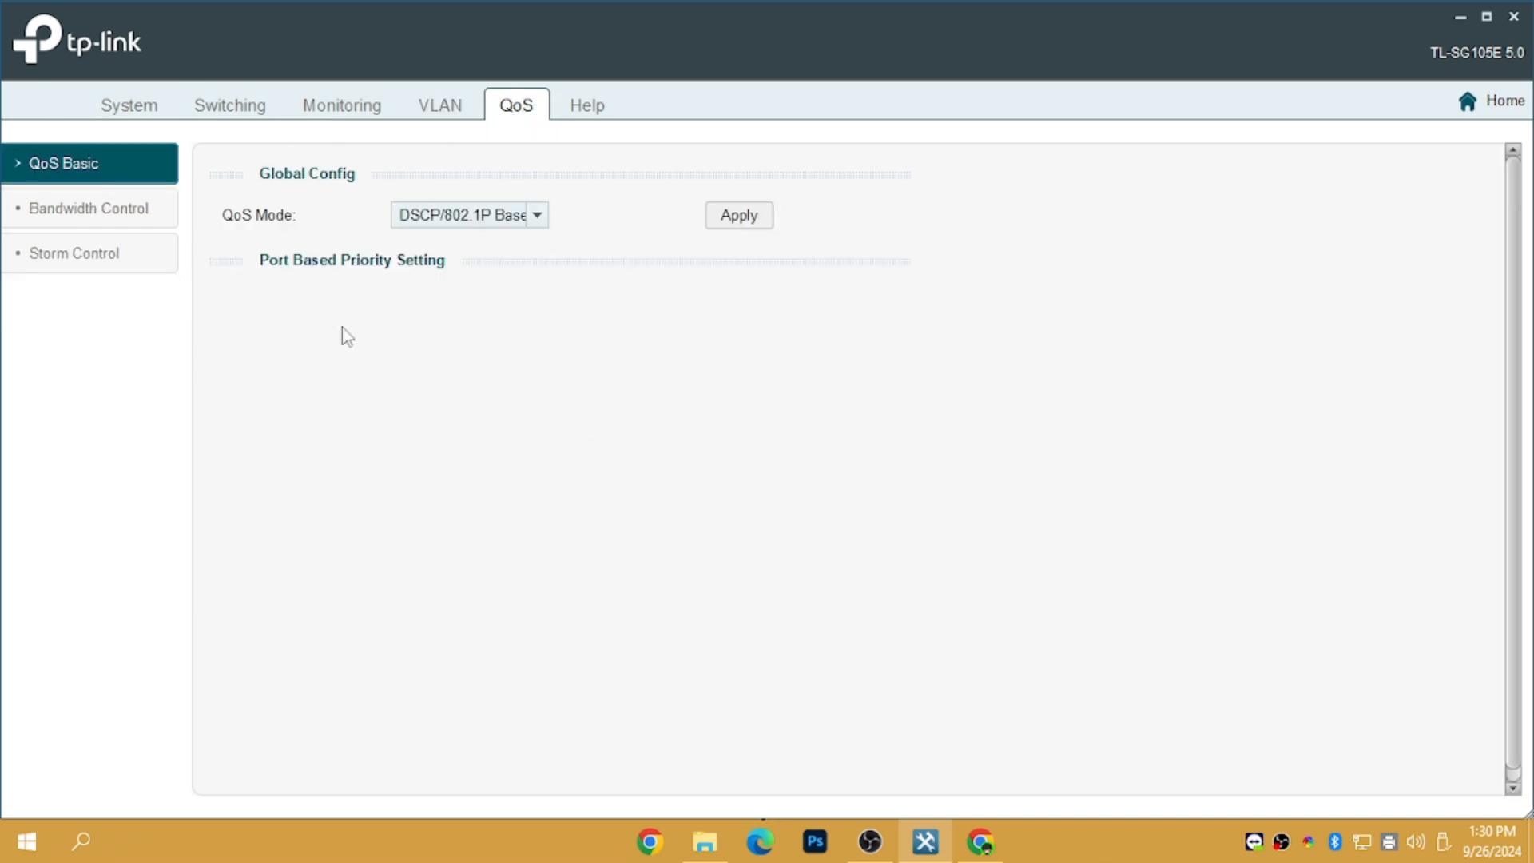
Review Bandwidth Control's ingress rate options, leaving ports 1-5 at Unlimited ingress and egress
click(138, 227)
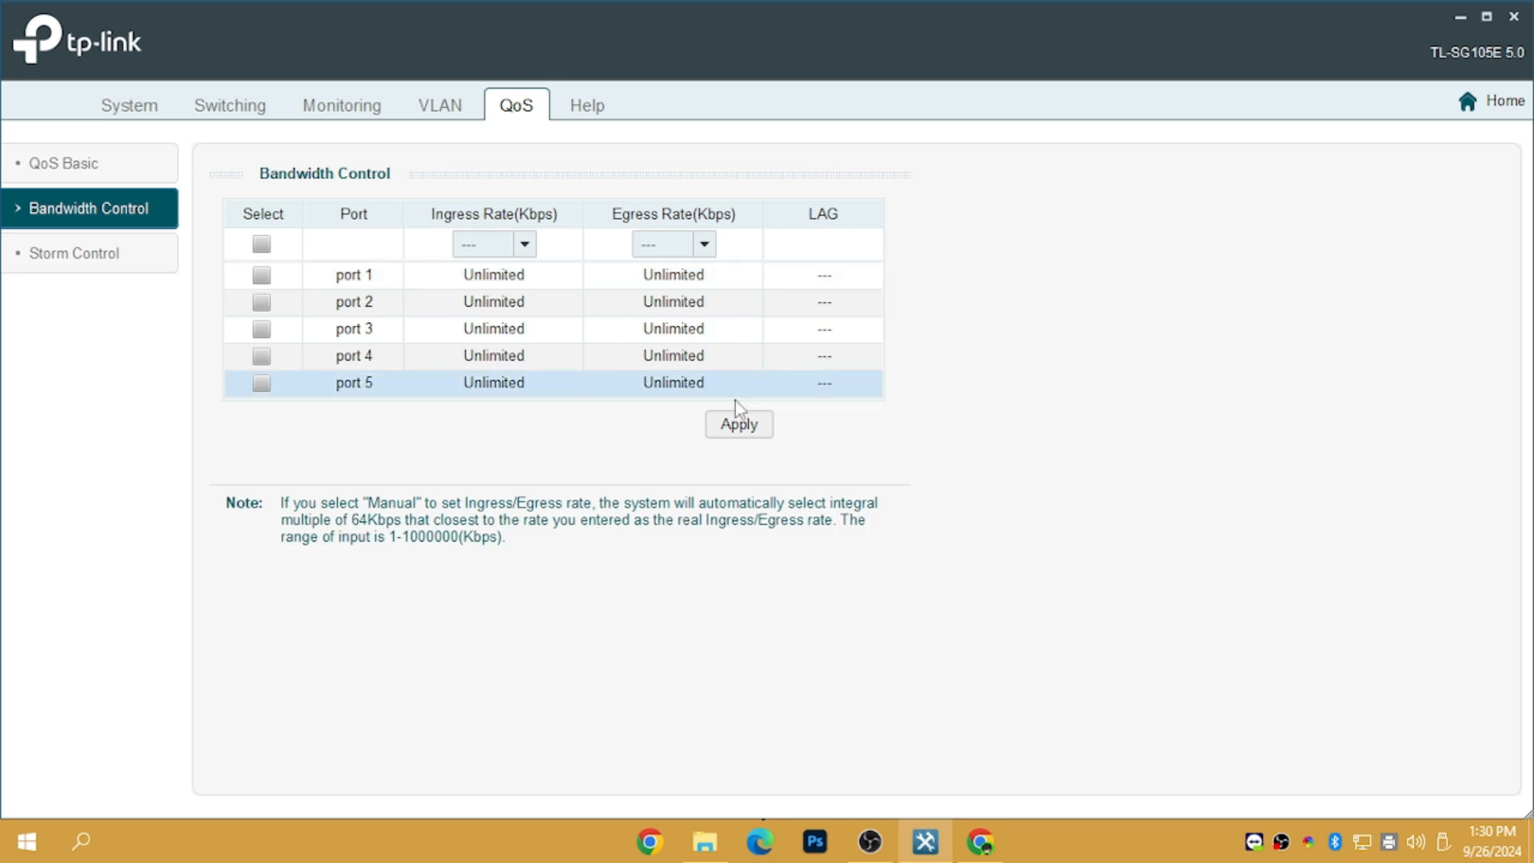
click(524, 244)
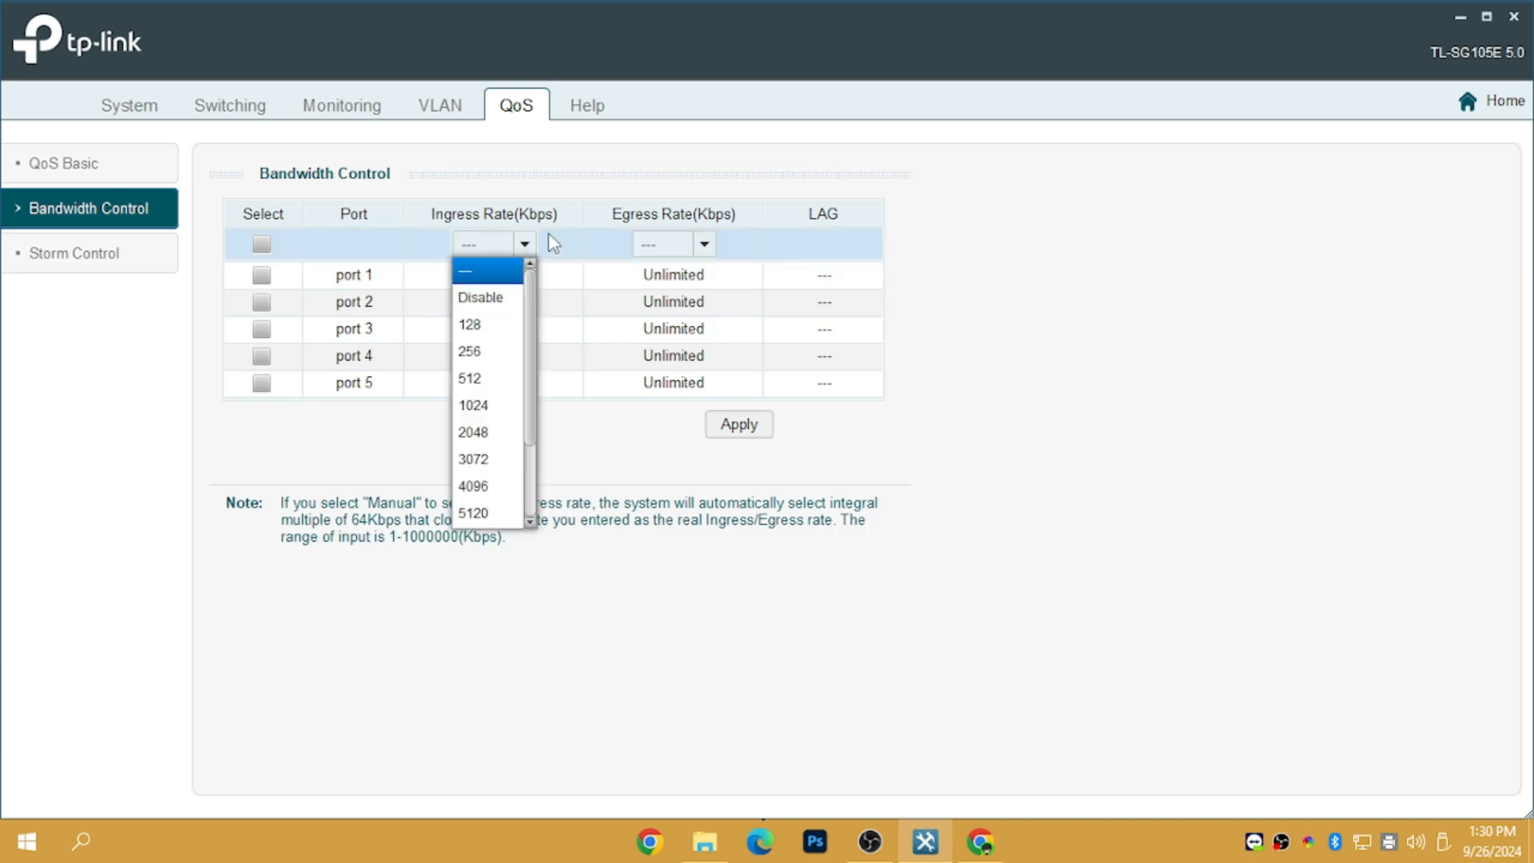
click(527, 249)
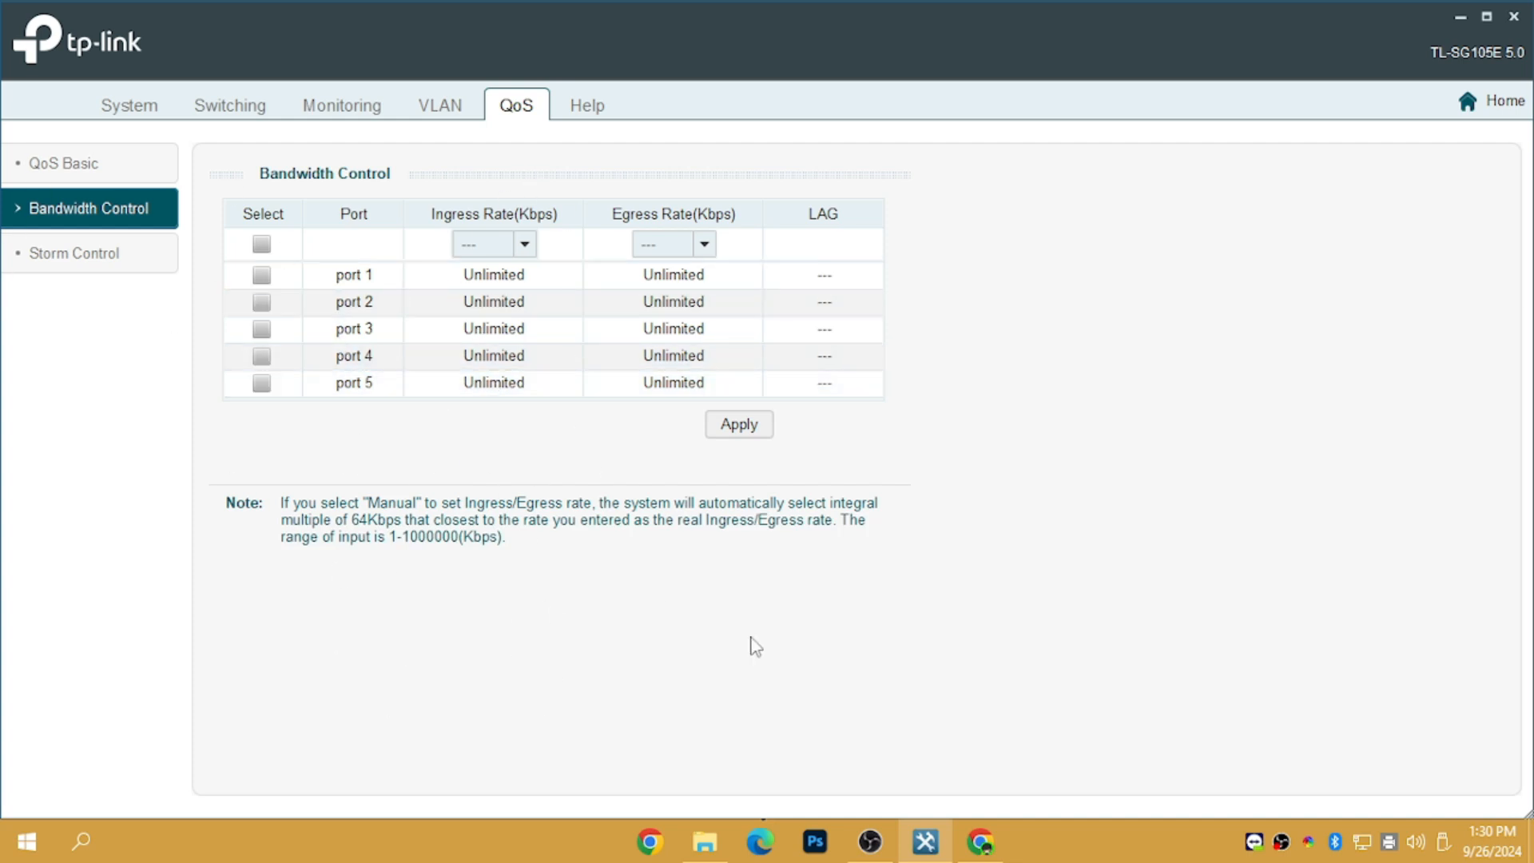
mouse_move(704, 842)
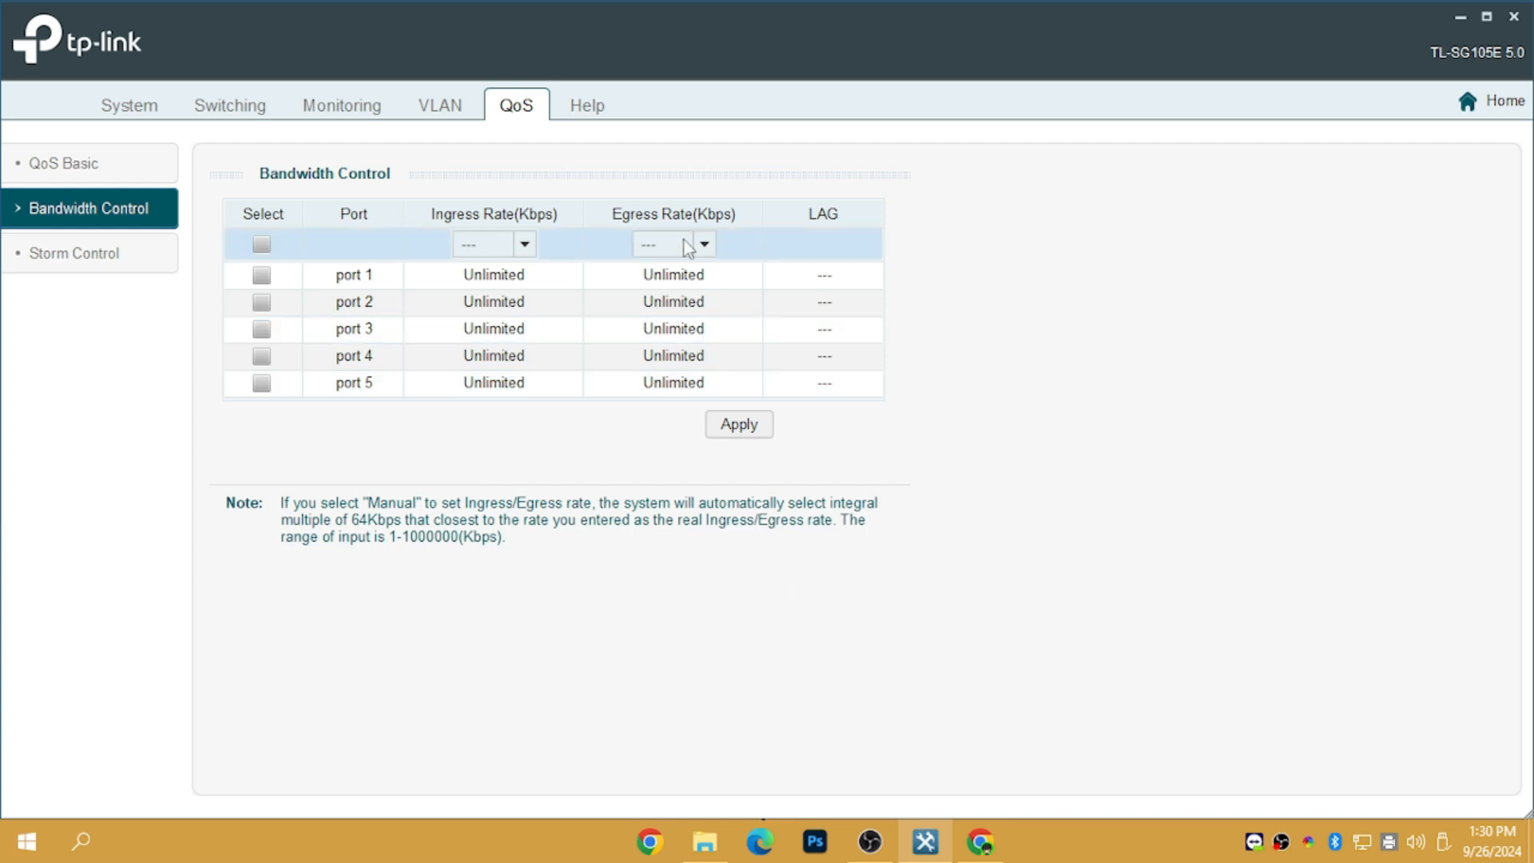
Verify port PVIDs read 1, 2, 13, 13, 13, then return to the 802.1Q VLAN list
click(138, 109)
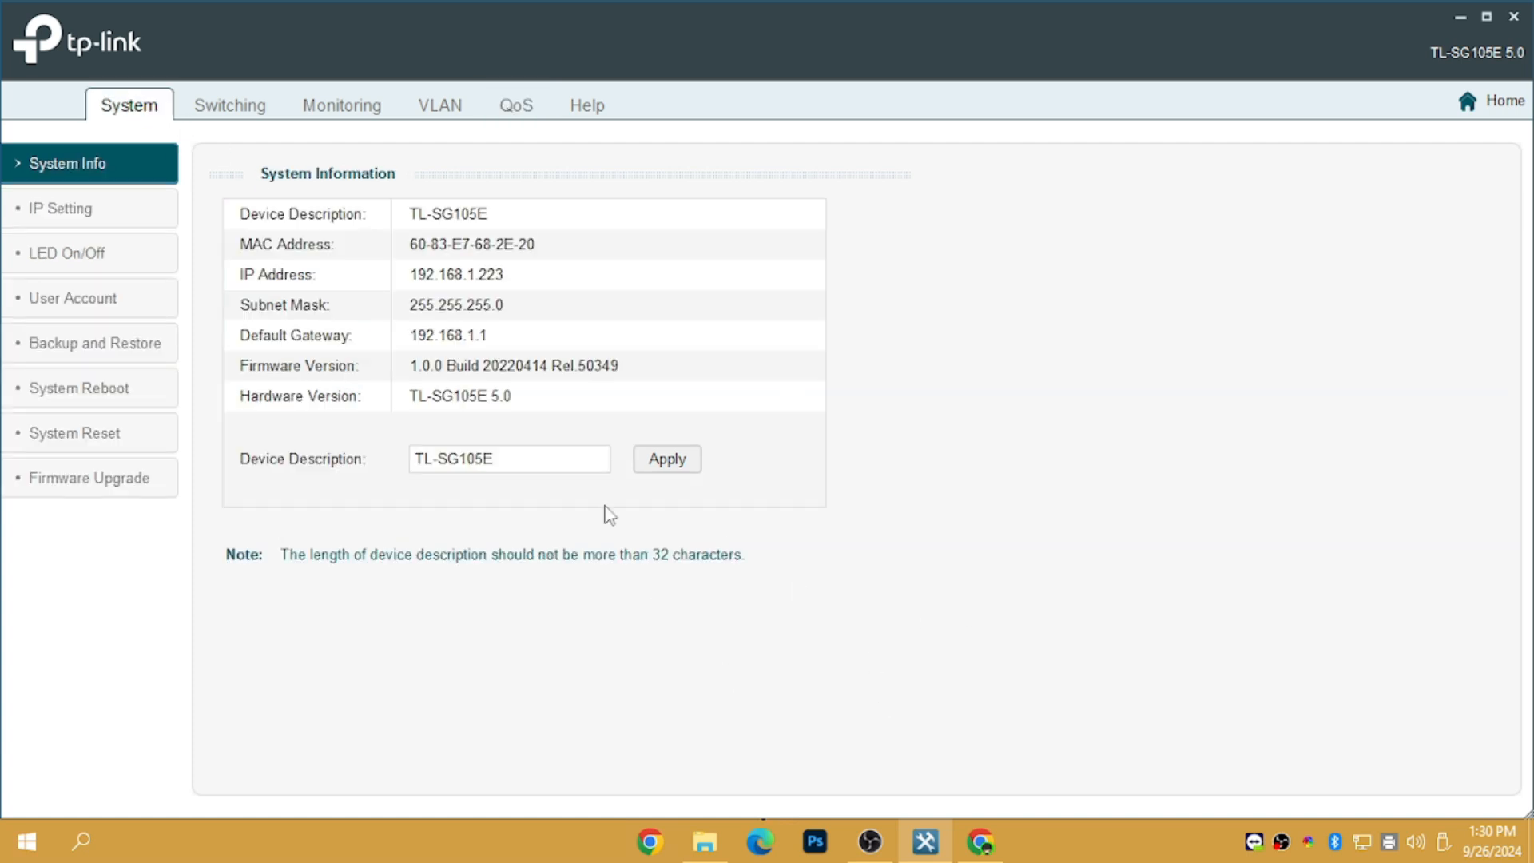
click(520, 114)
click(433, 118)
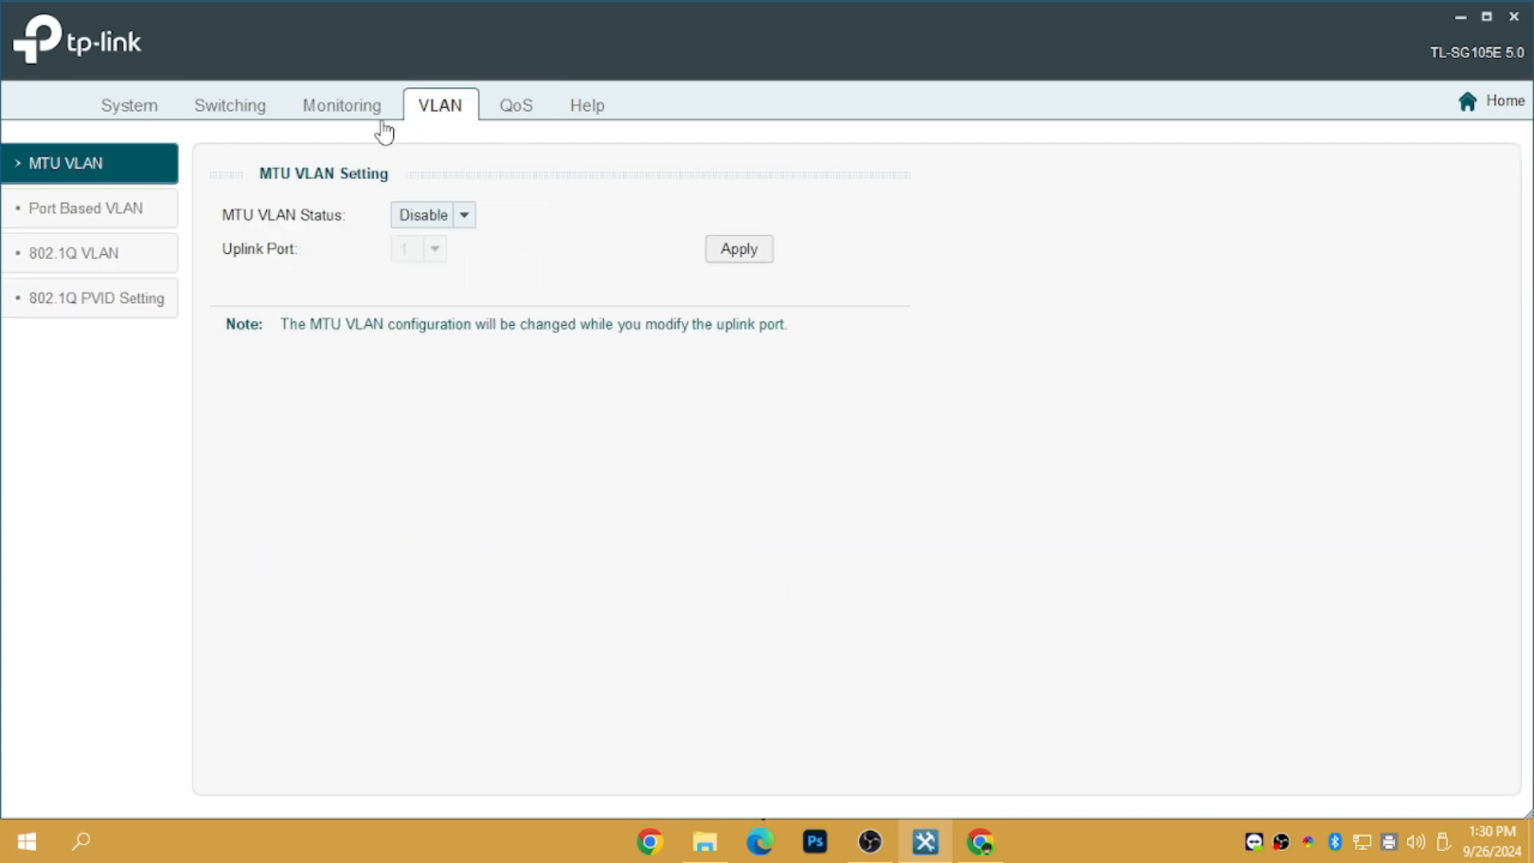
click(327, 115)
click(445, 113)
click(101, 310)
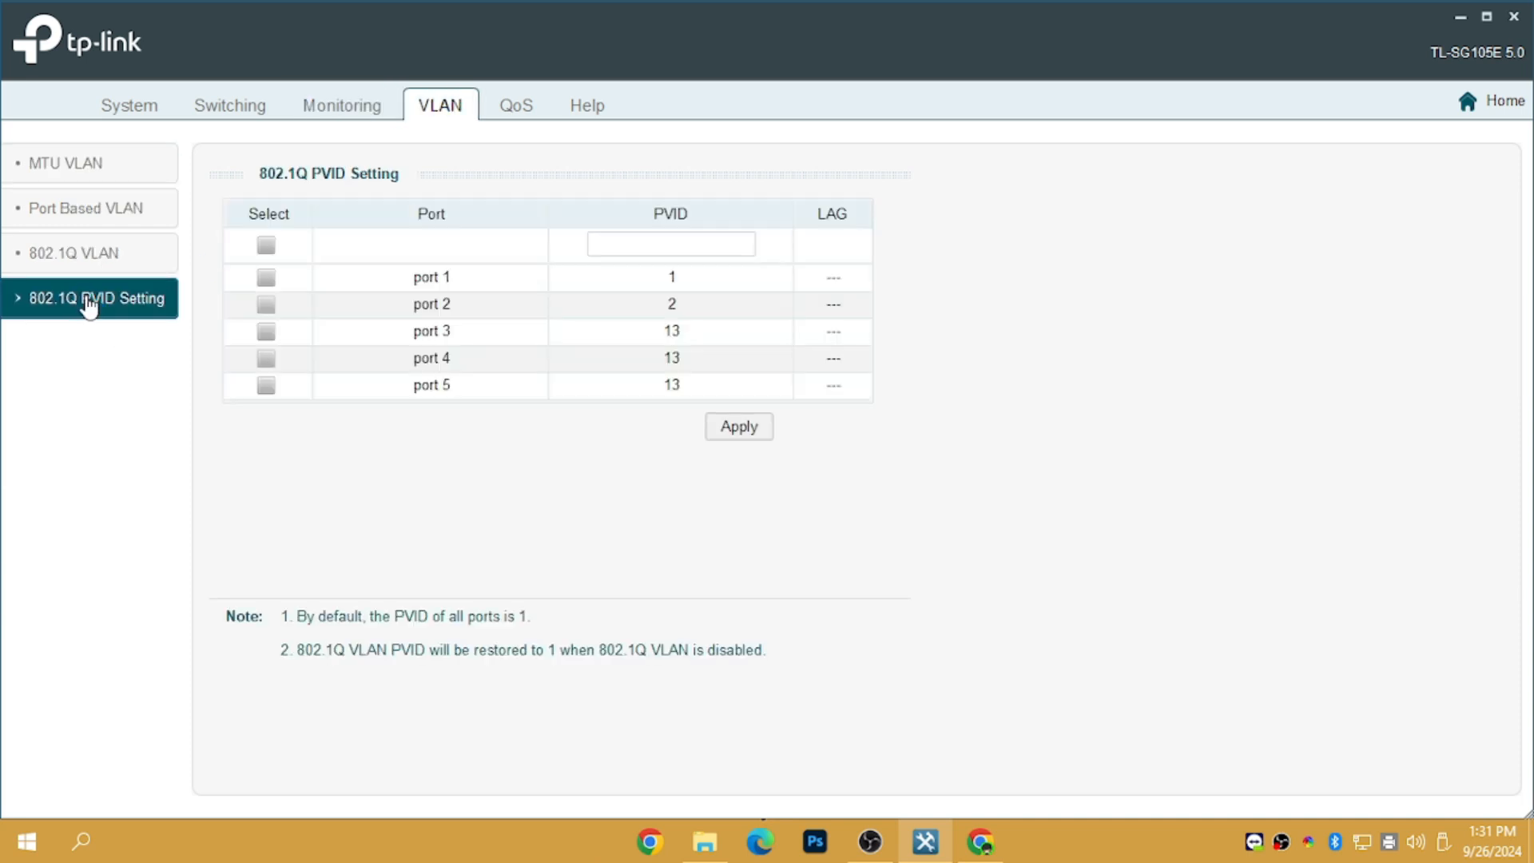
click(109, 270)
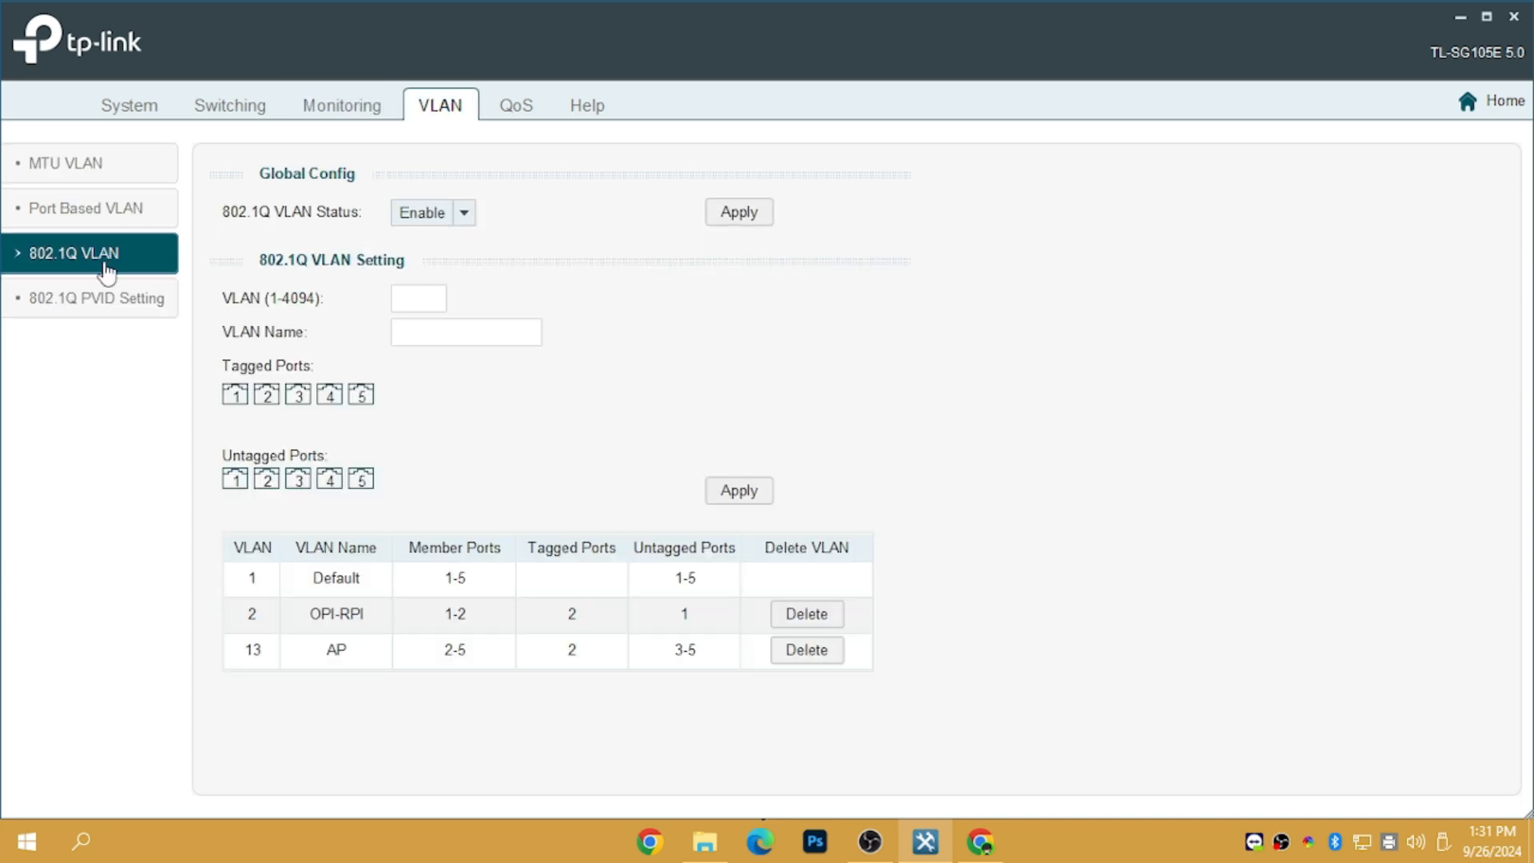